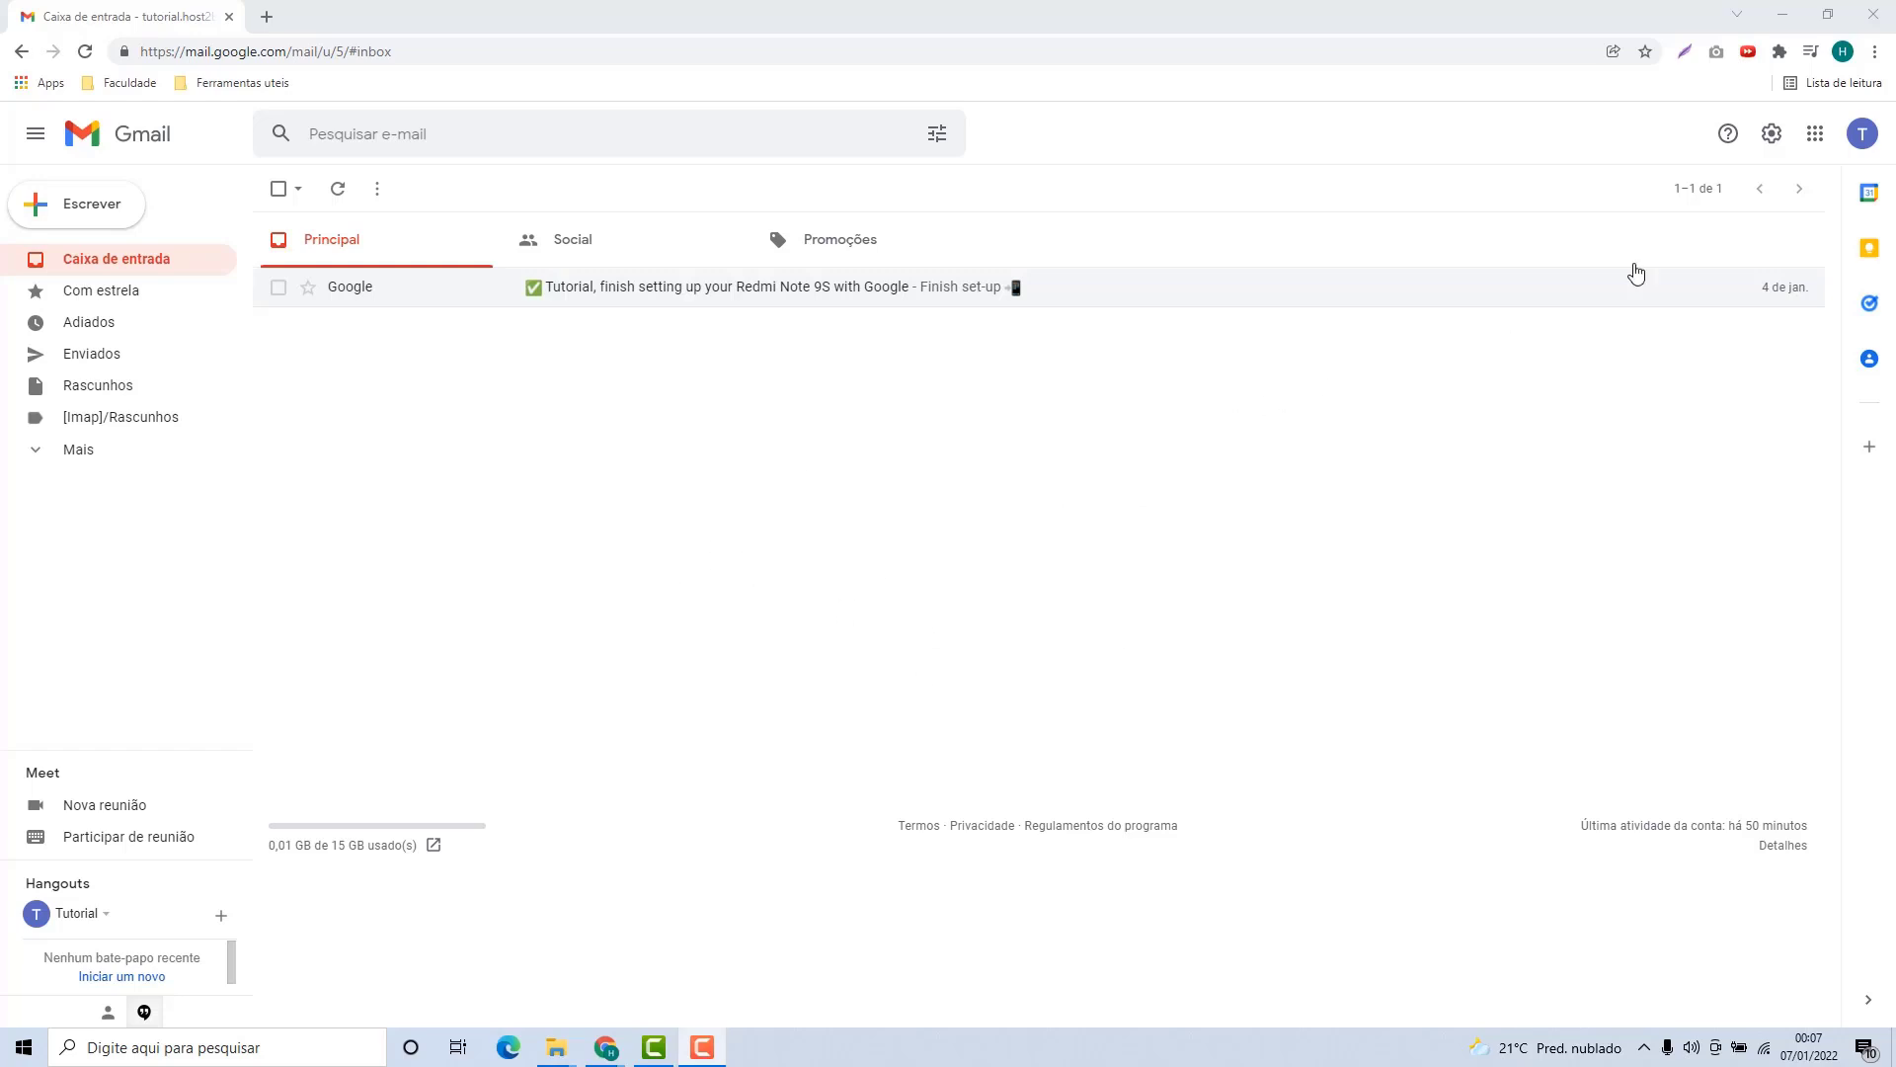
Open Gmail's full settings on the 'Contas e importação' tab.
{"action": "left_click", "coordinate": [1771, 138]}
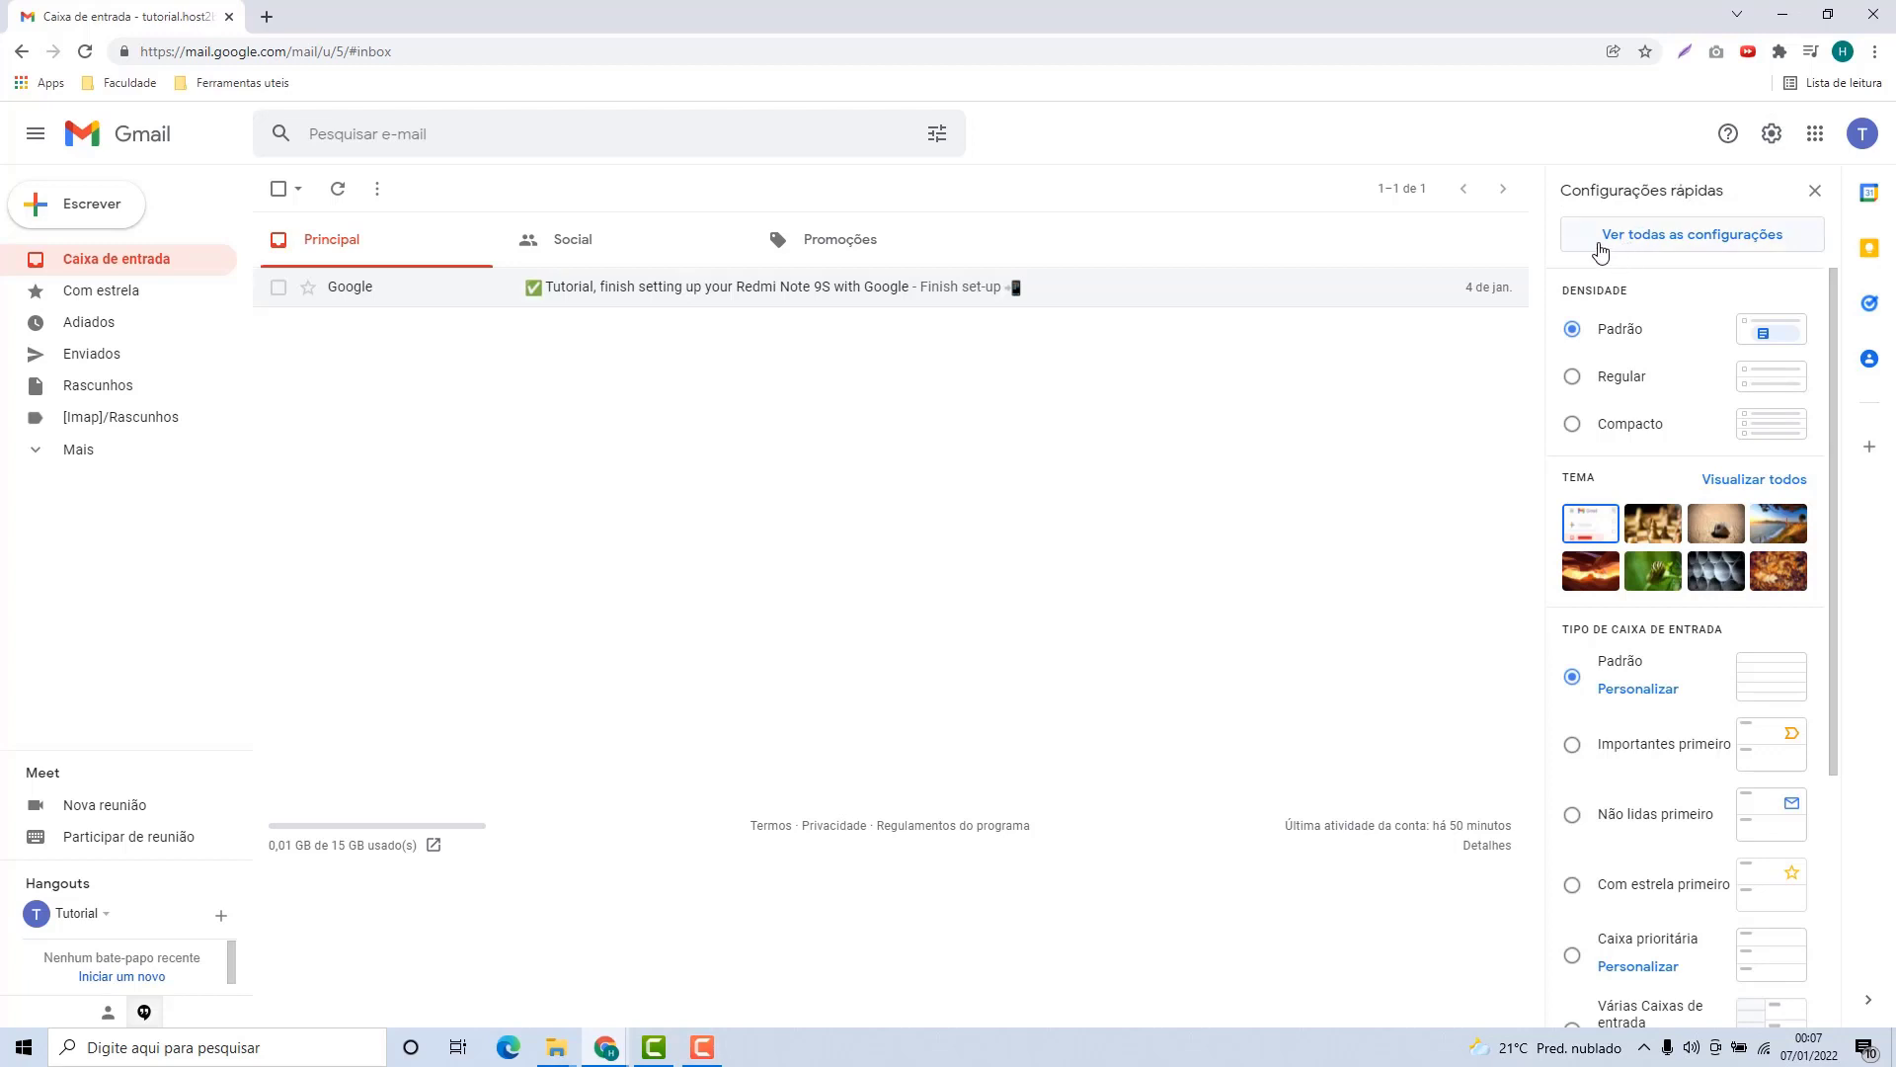
{"action": "left_click", "coordinate": [1674, 242]}
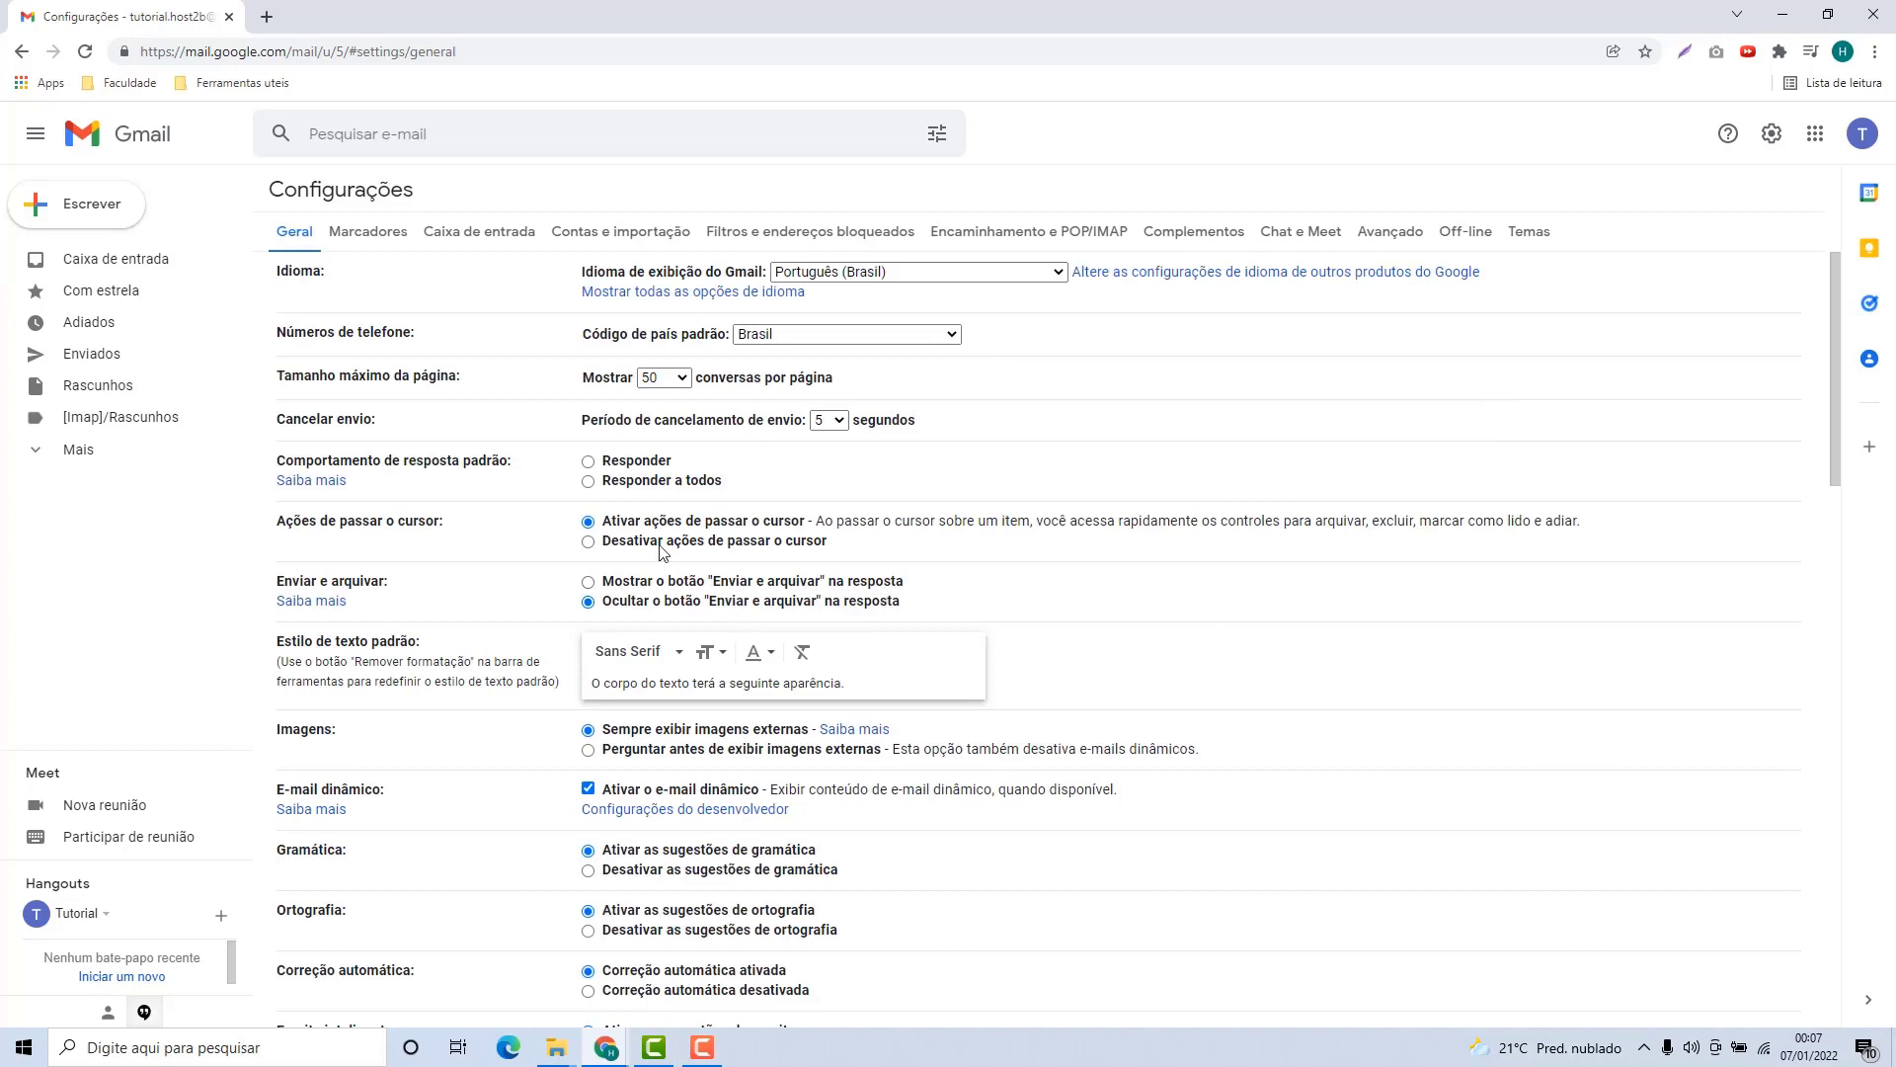
{"action": "left_click", "coordinate": [621, 243]}
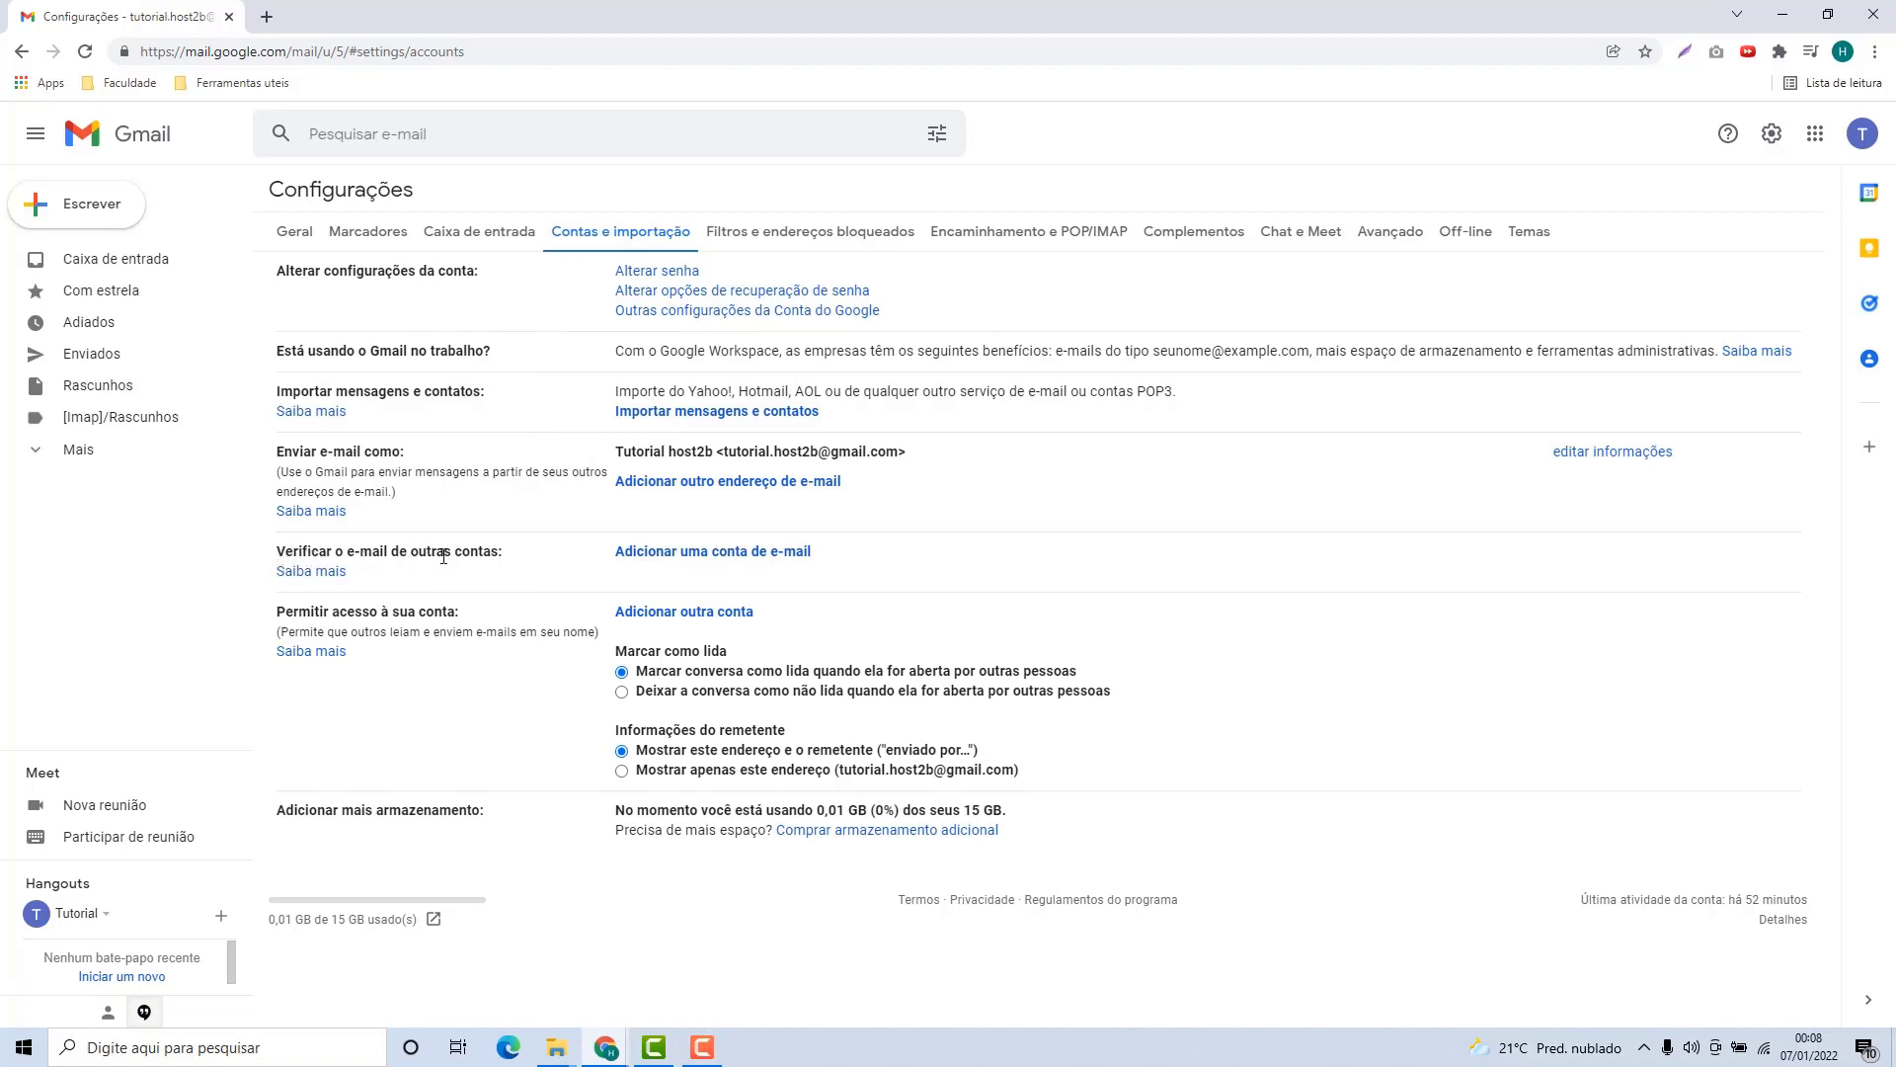
Begin 'Adicionar uma conta de e-mail' and enter the host2b.com.br account address.
{"action": "left_click", "coordinate": [712, 559]}
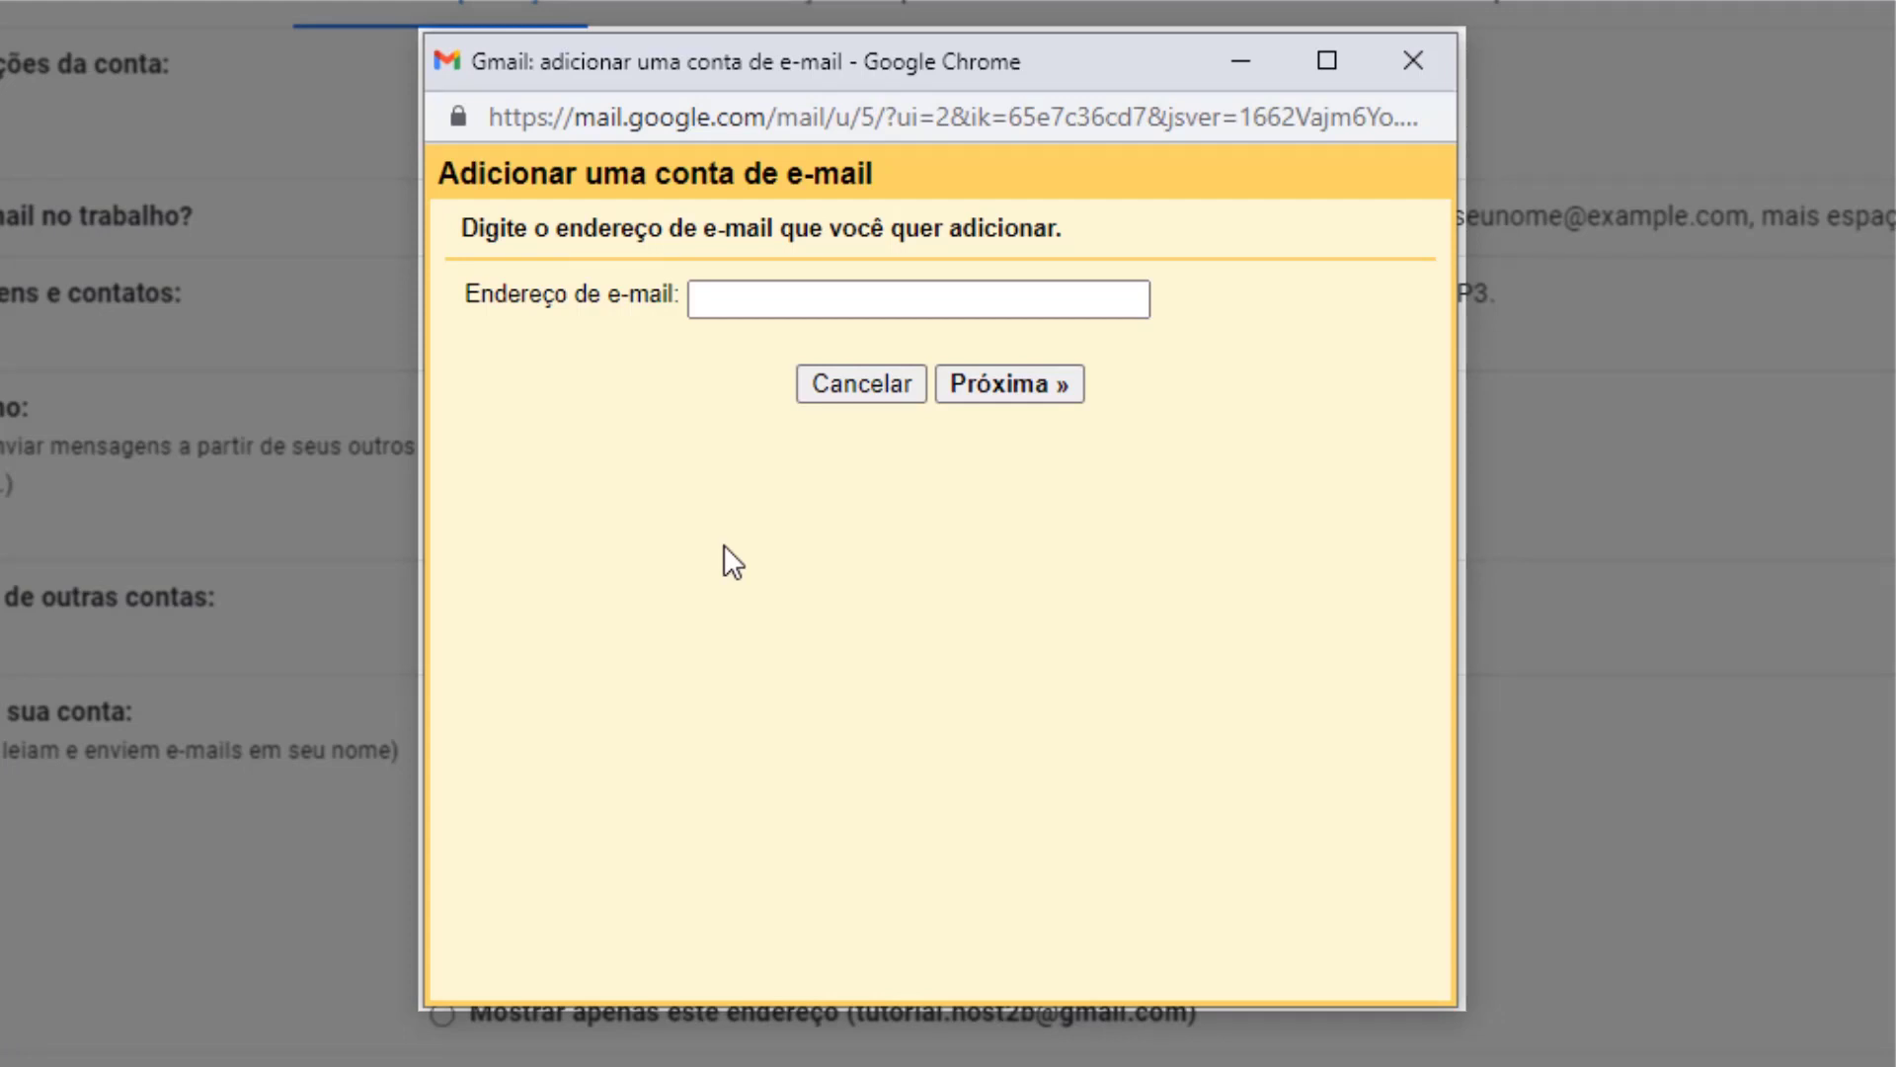
{"action": "left_click", "coordinate": [841, 316]}
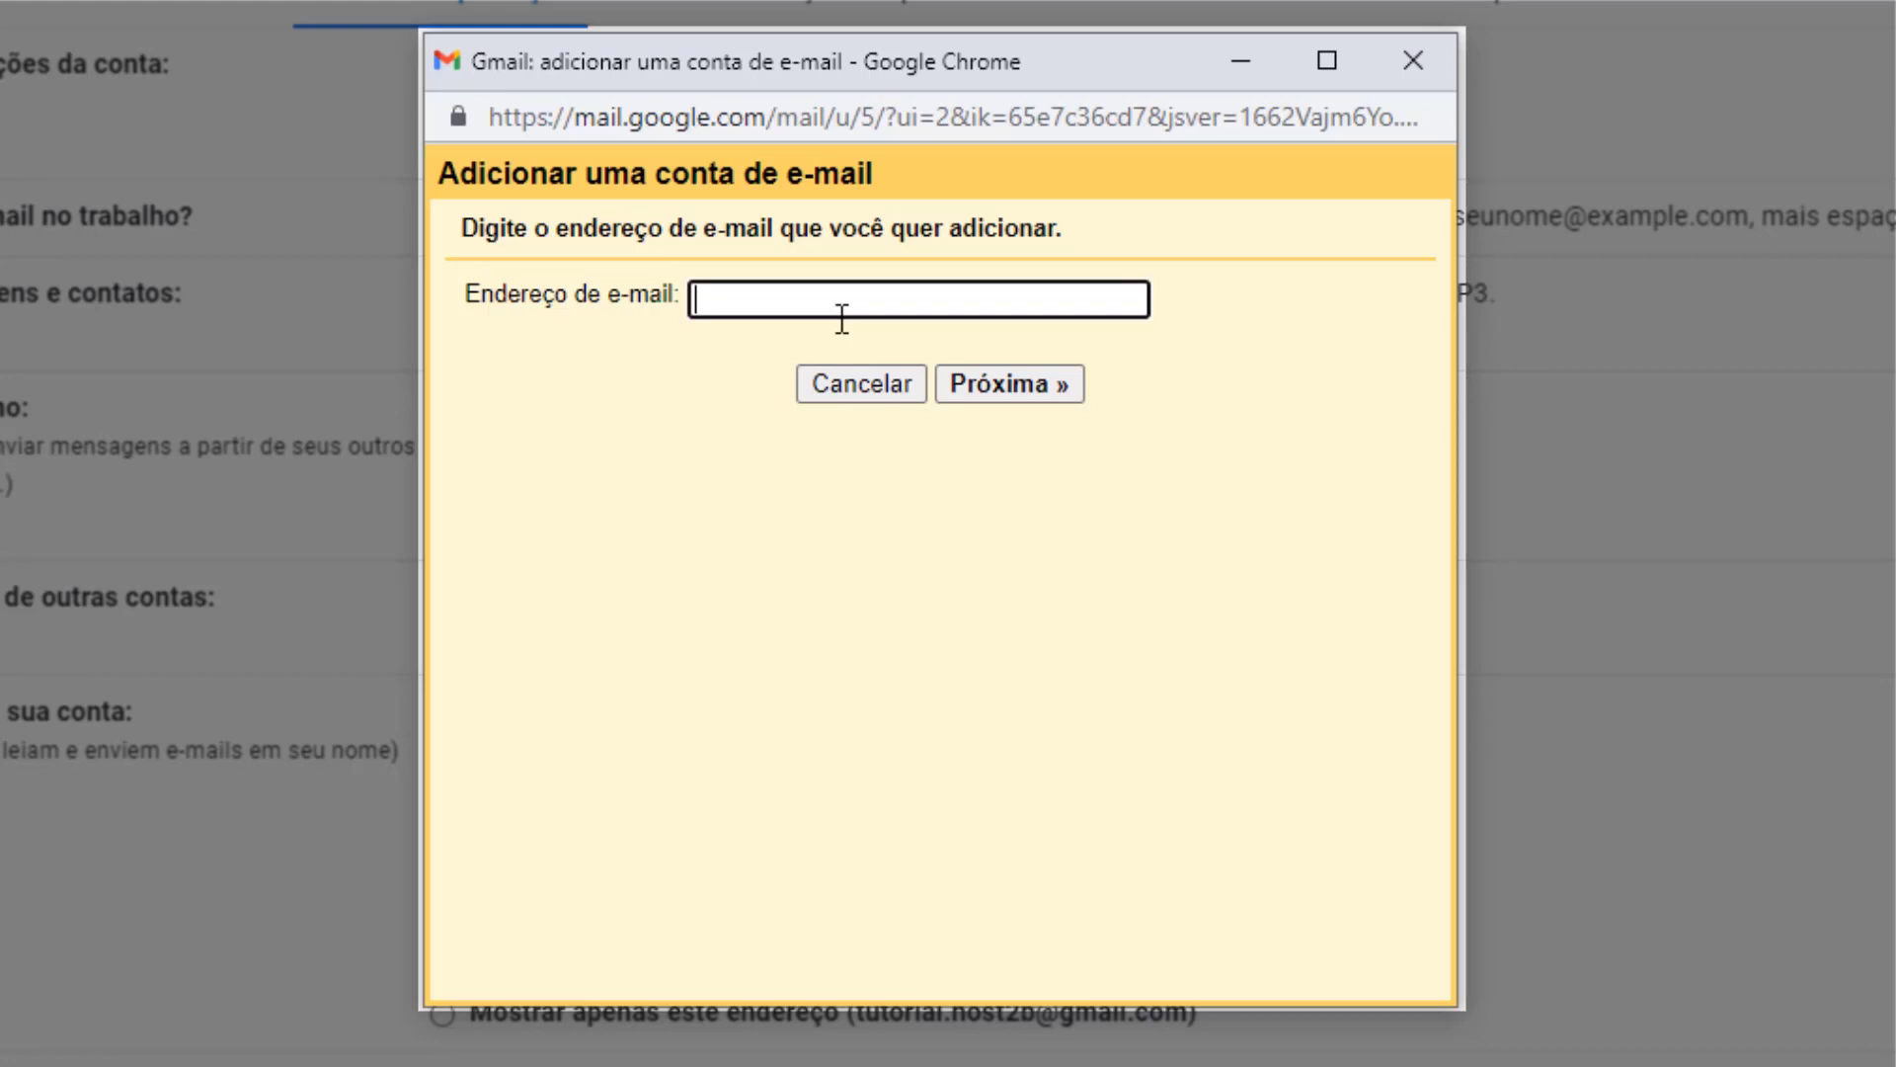
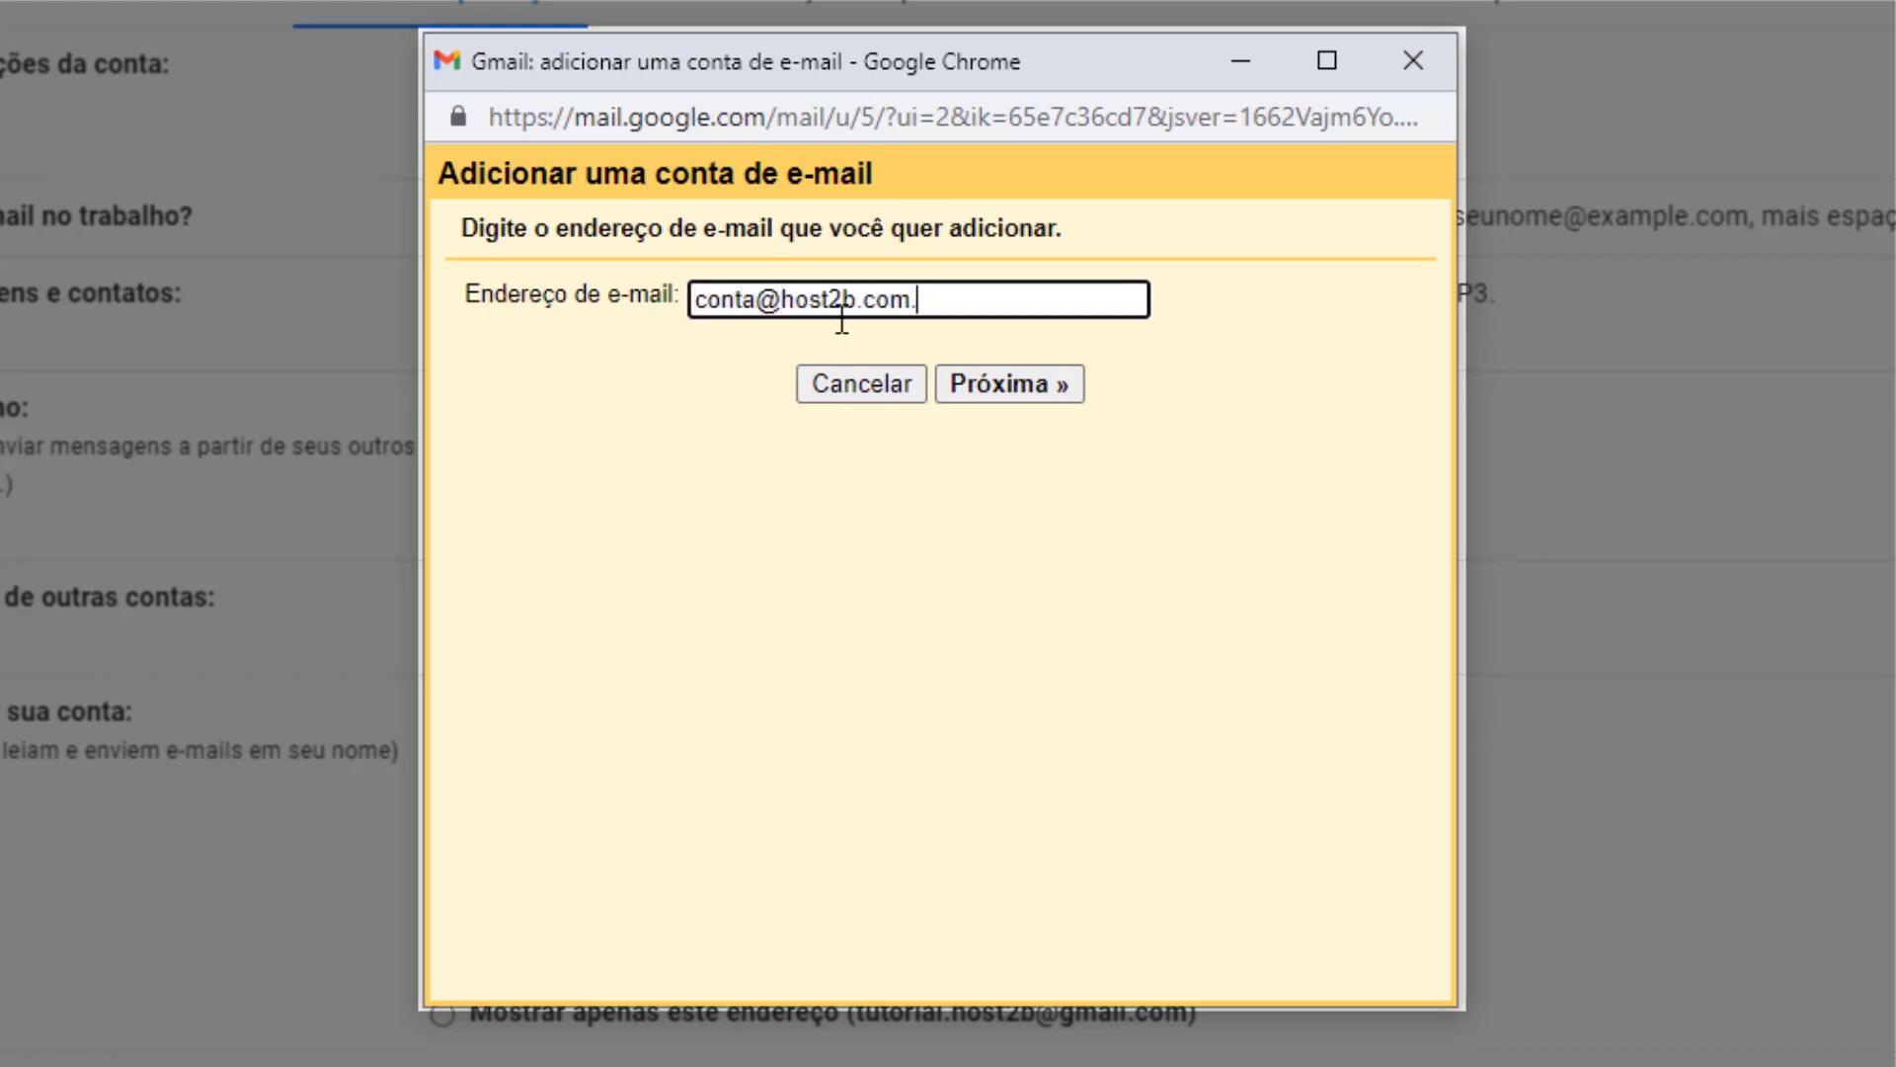
Choose 'Importar os e-mails da minha outra conta (POP3)' to reach the POP server form.
{"action": "left_click", "coordinate": [1000, 394]}
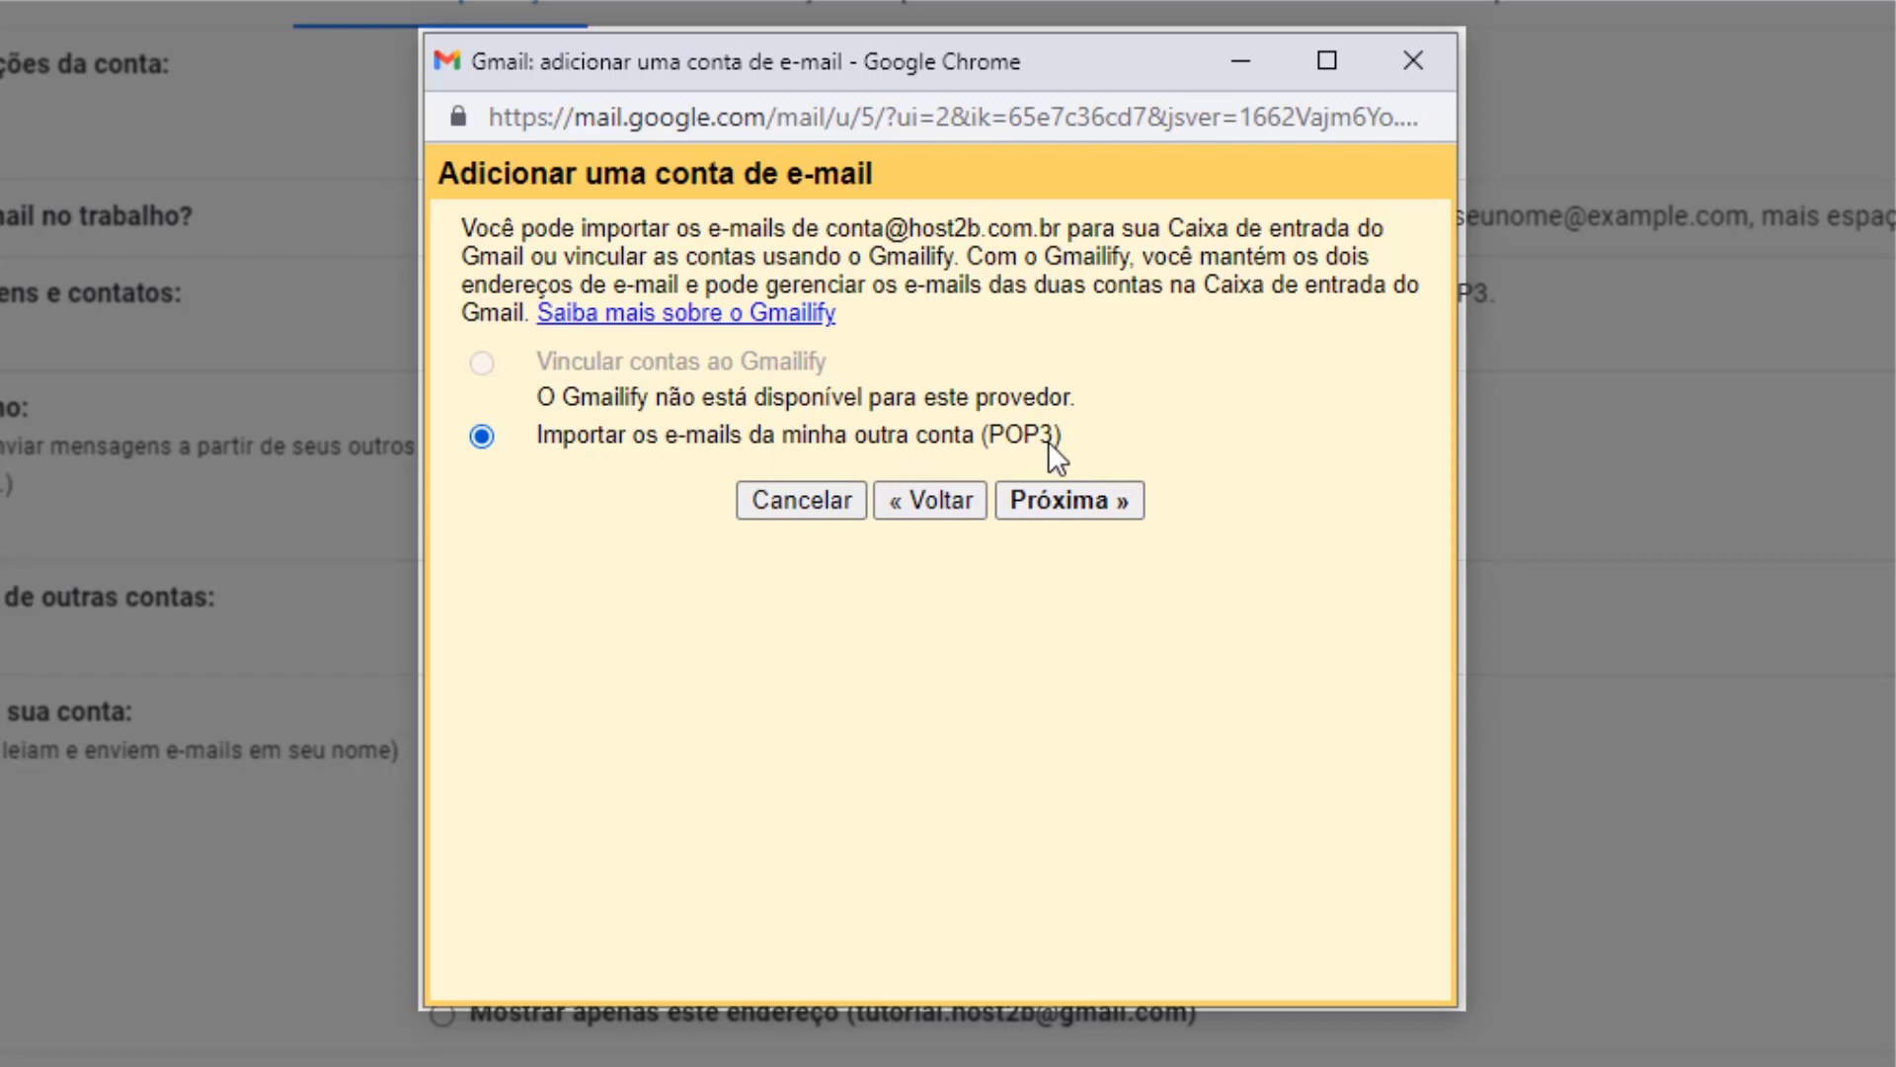
{"action": "left_click", "coordinate": [1063, 500]}
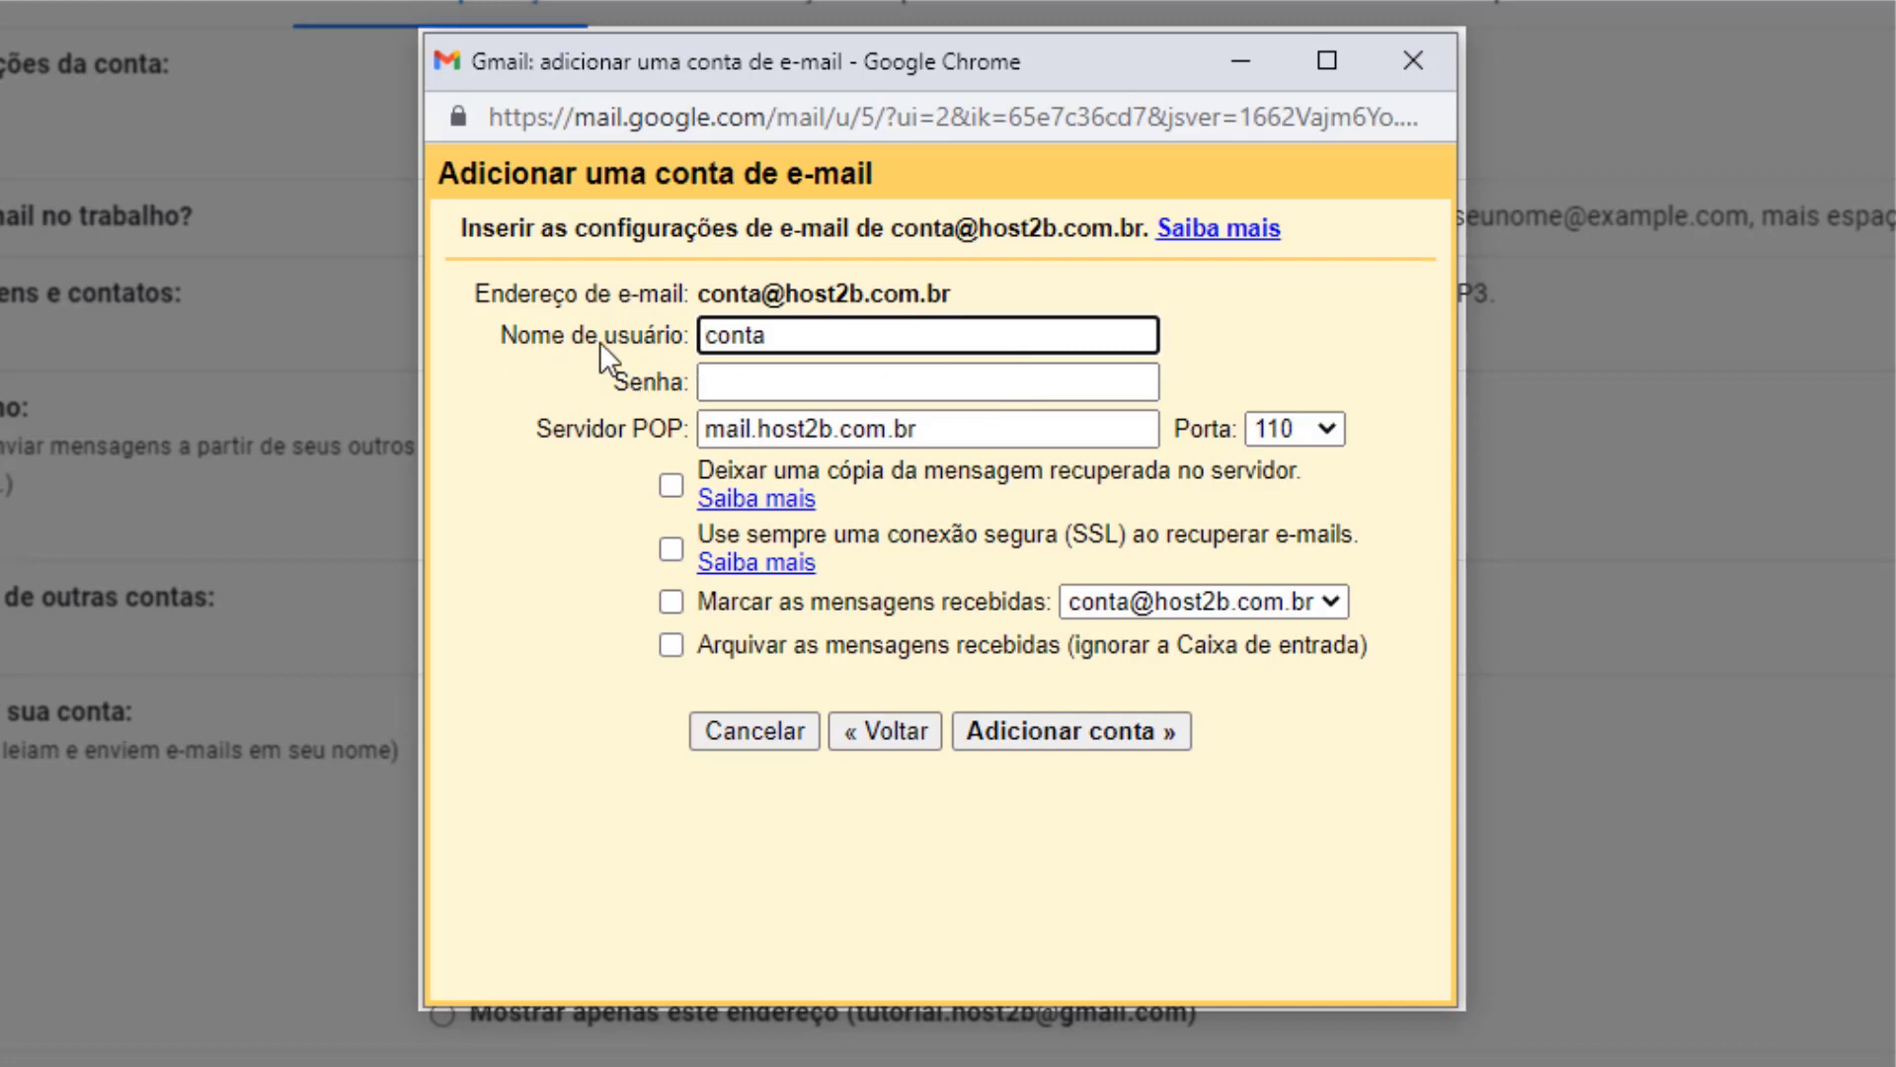
{"action": "left_click", "coordinate": [811, 347]}
{"action": "type", "text": "@host2b.com.br"}
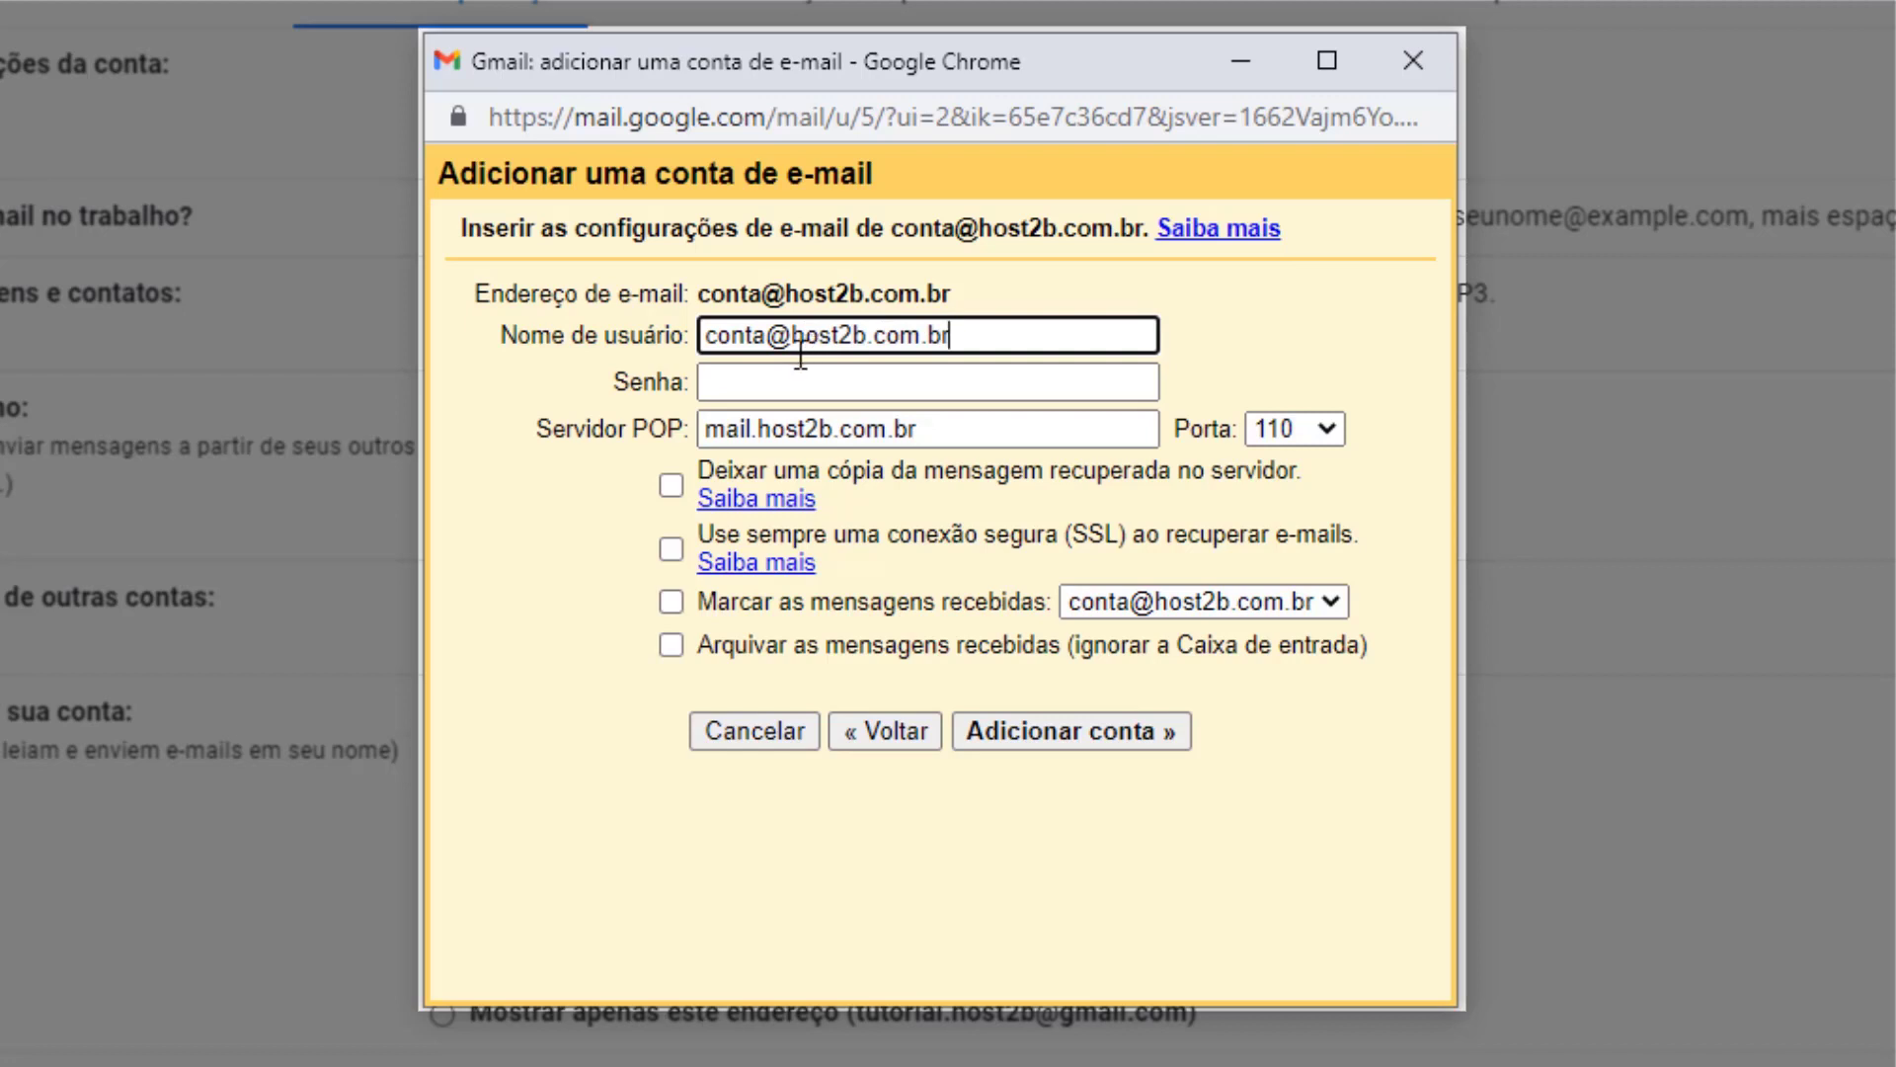
{"action": "left_click", "coordinate": [740, 383]}
{"action": "type", "text": "••••••"}
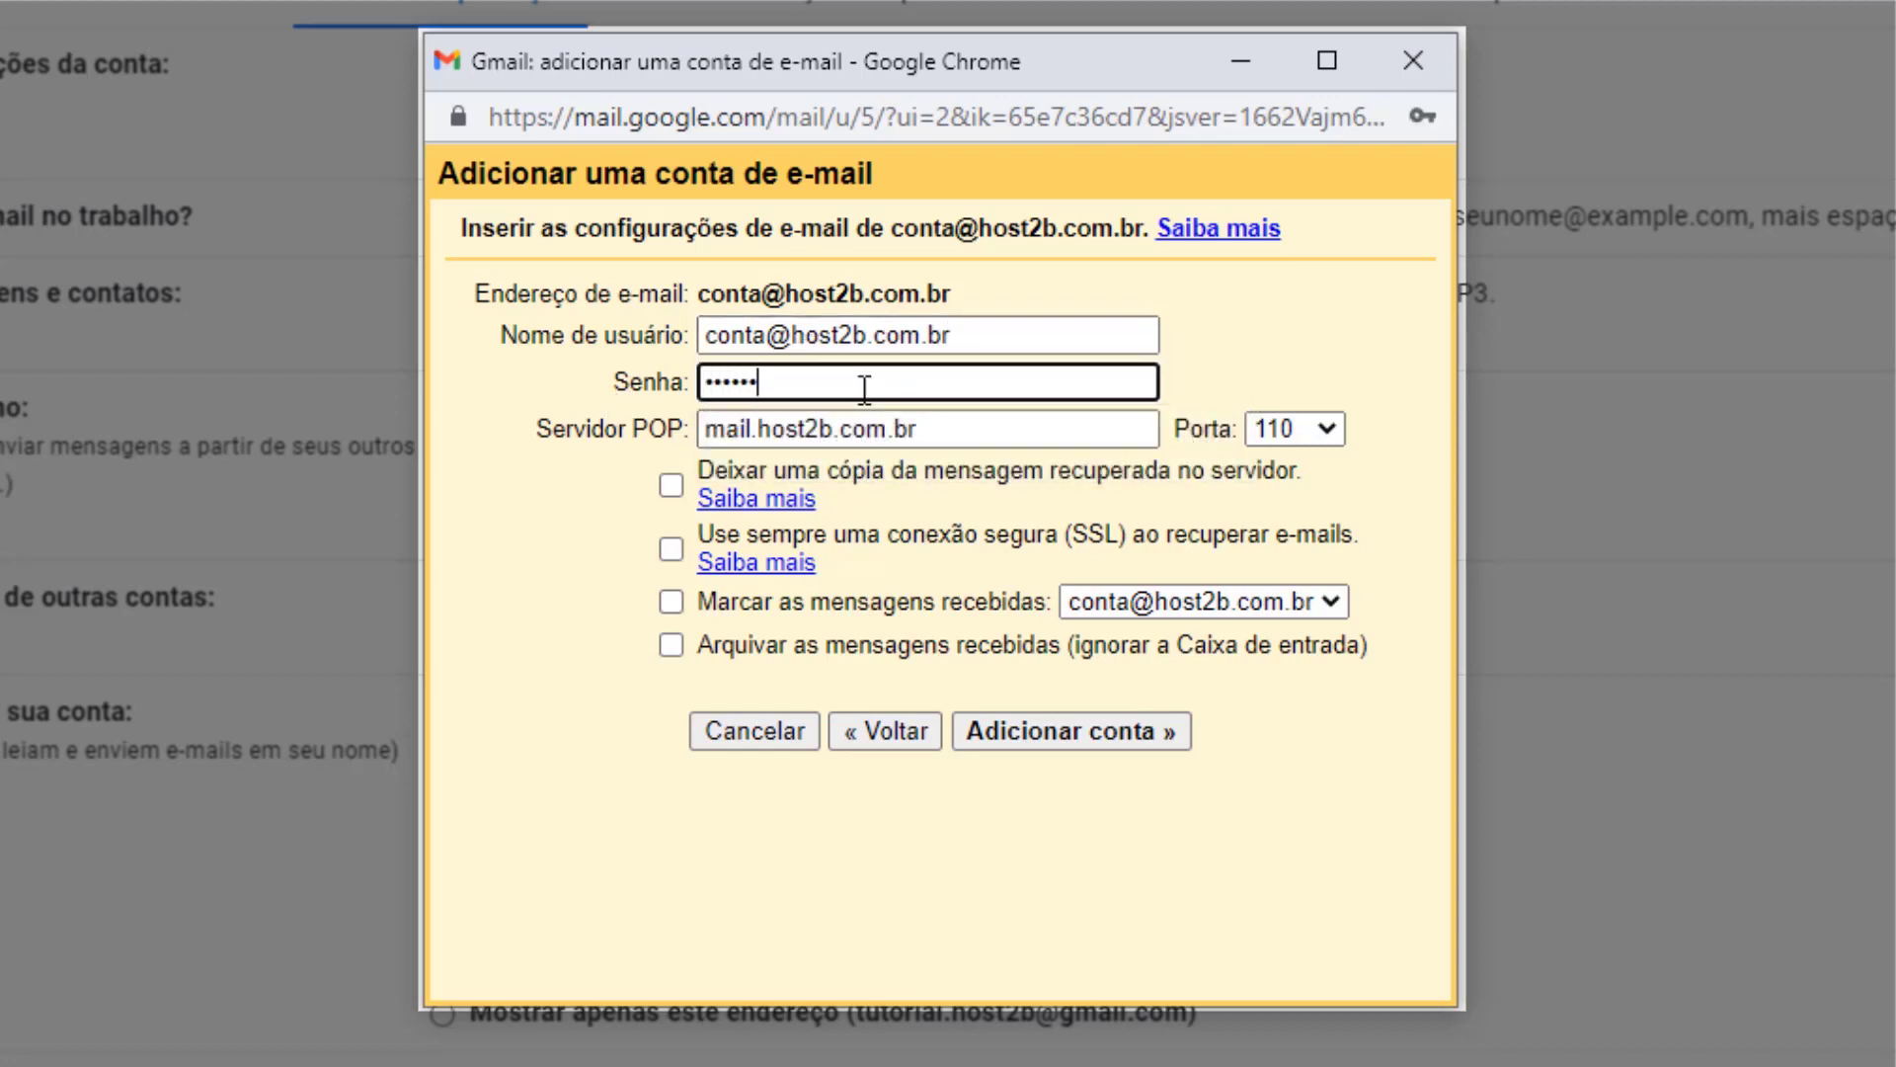
{"action": "type", "text": "•••••••••••"}
Inspect and select the POP server address mail.host2b.com.br.
{"action": "left_click_drag", "start_coordinate": [731, 429], "coordinate": [703, 428]}
{"action": "key", "text": "Left"}
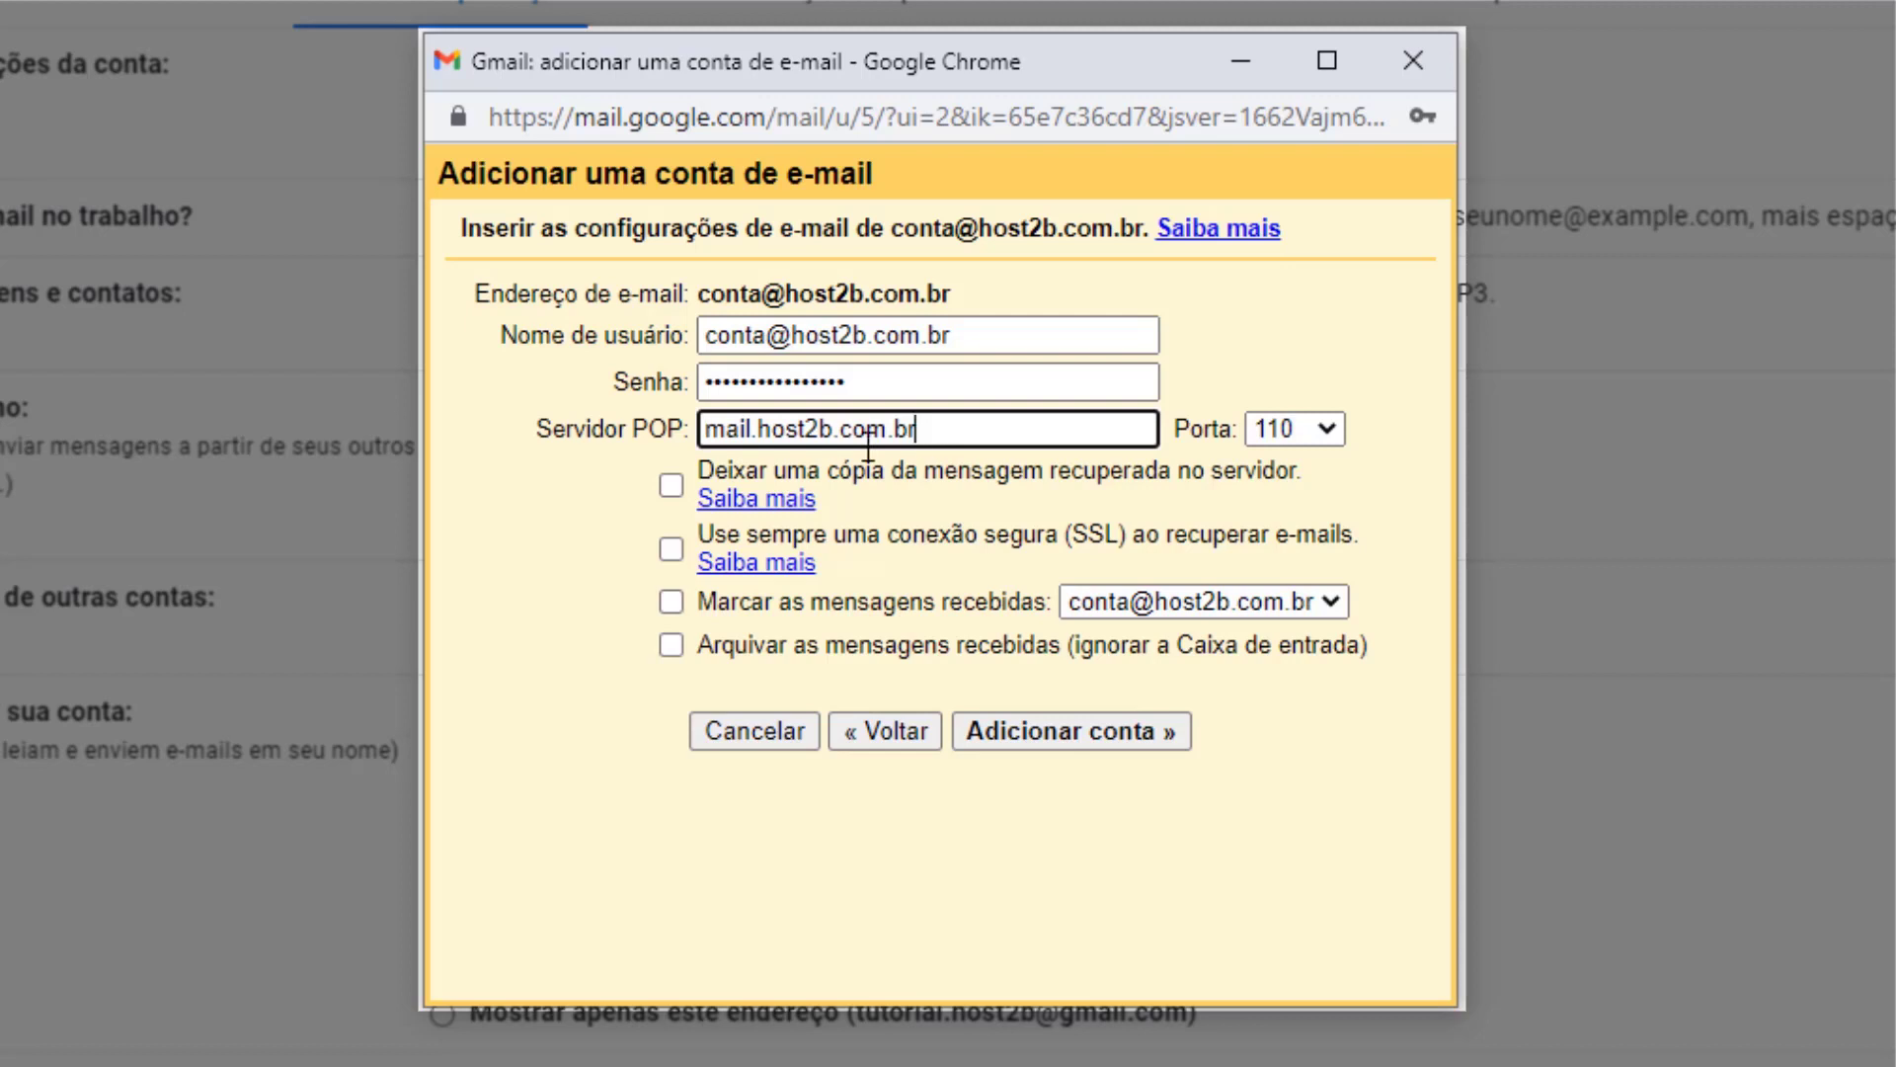
{"action": "left_click_drag", "start_coordinate": [919, 430], "coordinate": [924, 431]}
Use POP port 995, keep a copy of retrieved mail on the server, and always use SSL.
{"action": "left_click", "coordinate": [1271, 435]}
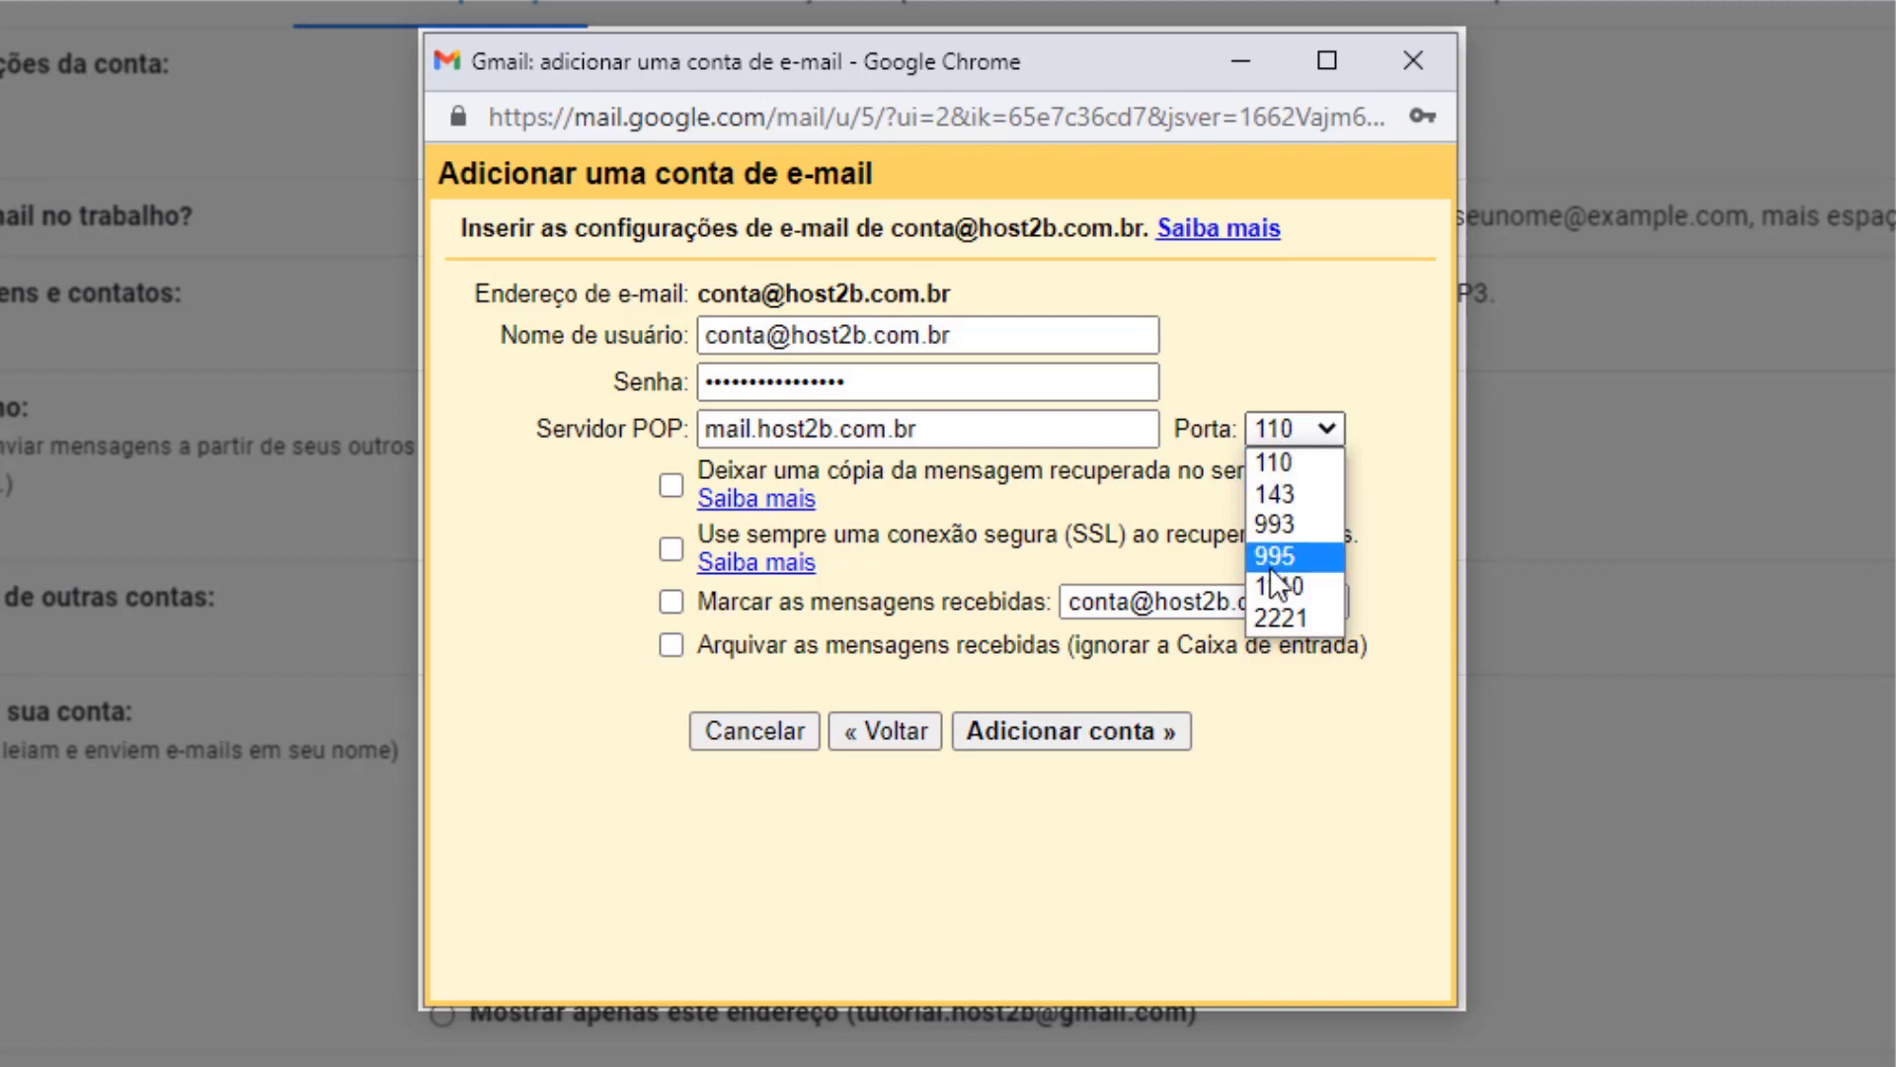
{"action": "left_click", "coordinate": [1274, 559]}
{"action": "left_click", "coordinate": [1269, 482]}
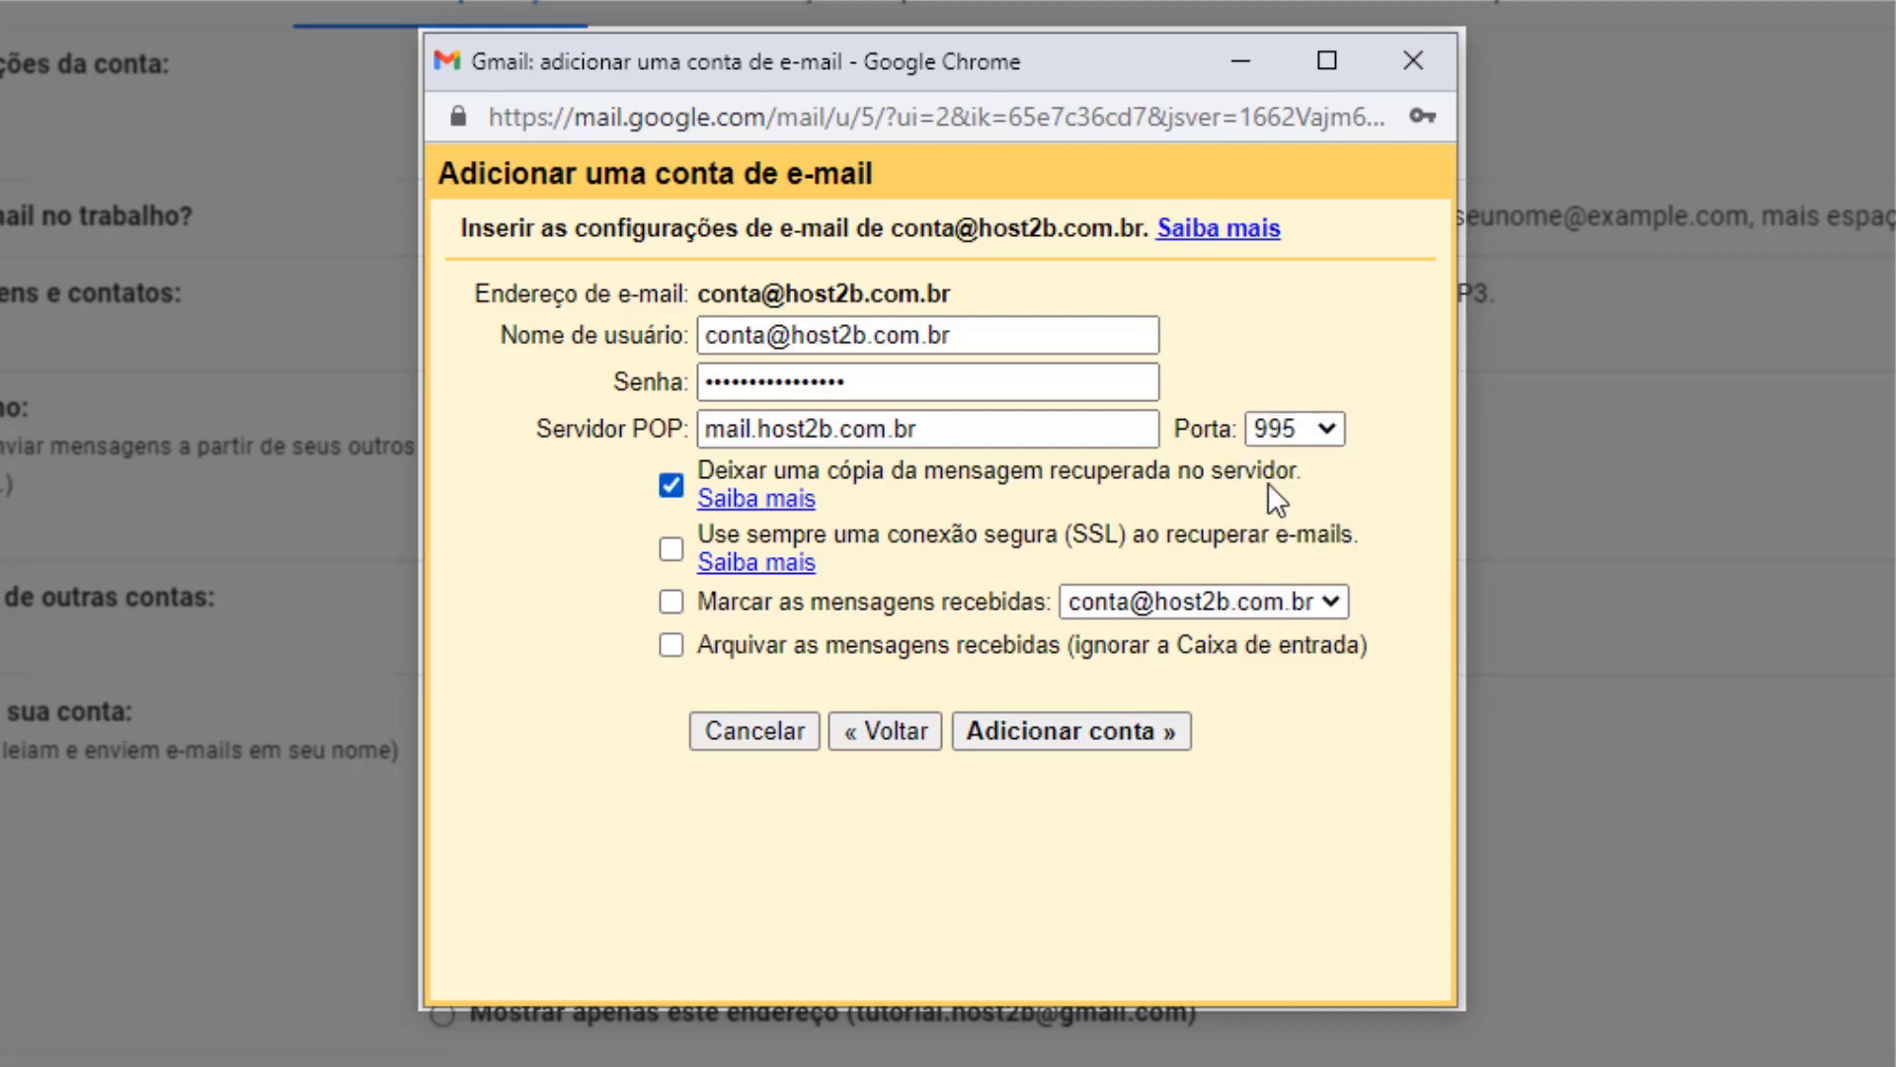
{"action": "left_click", "coordinate": [1254, 470]}
Add the POP account and choose 'Sim' to also send mail as this address.
{"action": "left_click", "coordinate": [1063, 732]}
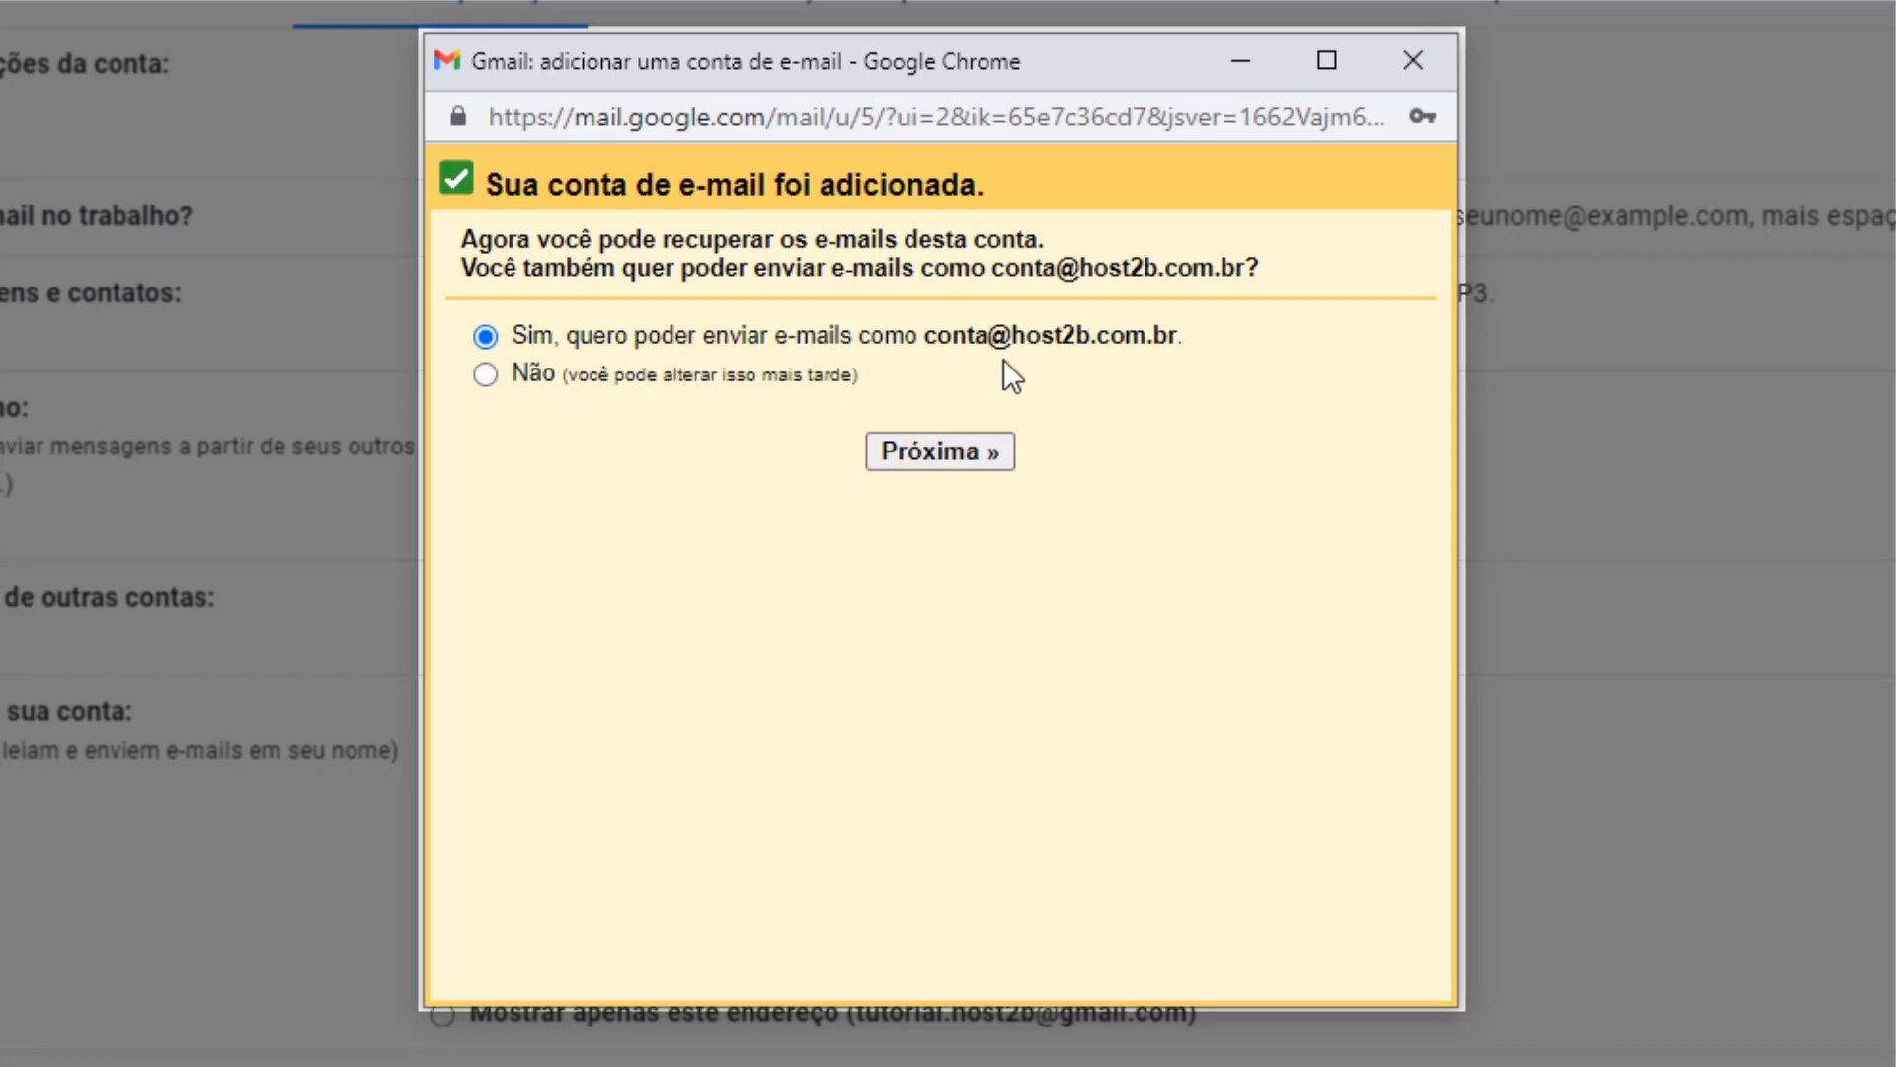
{"action": "left_click", "coordinate": [485, 337]}
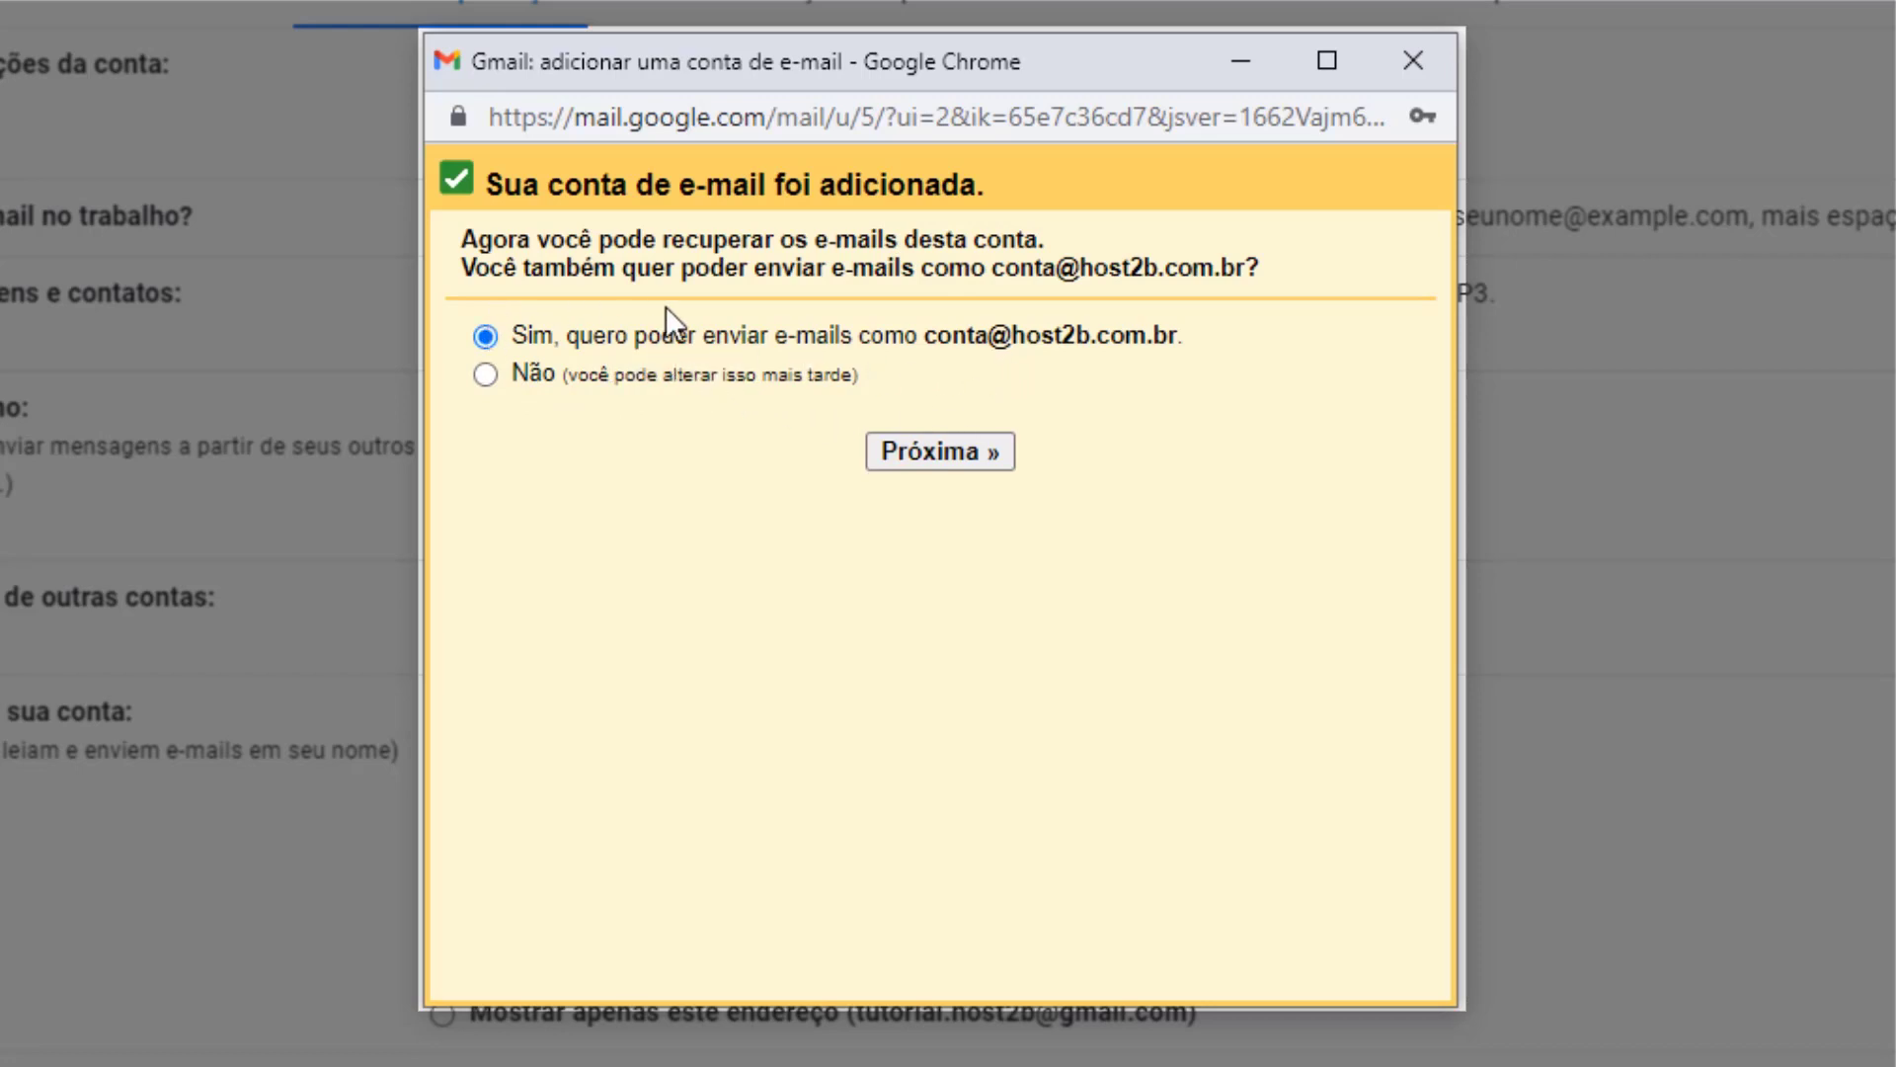
{"action": "left_click", "coordinate": [923, 455]}
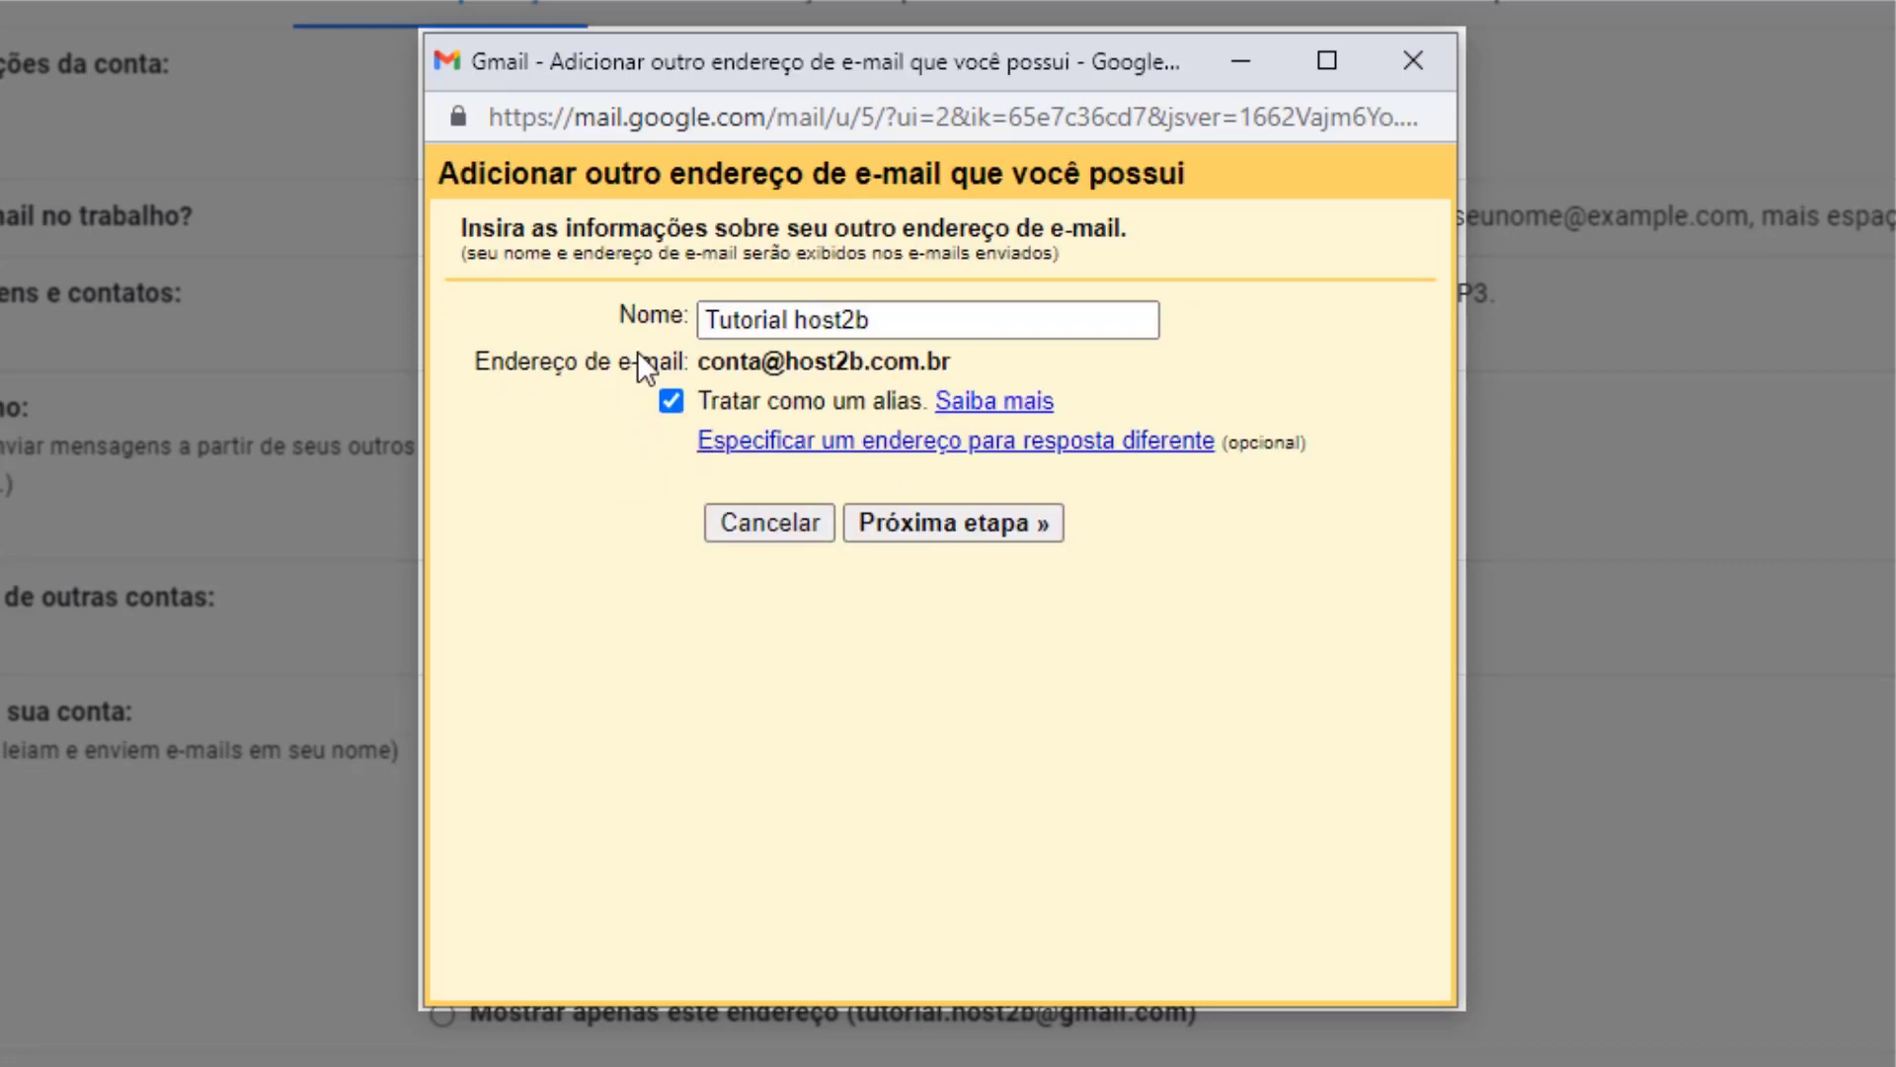
Replace the sender name with the user's name, keep 'Tratar como um alias', and continue.
{"action": "triple_click", "coordinate": [786, 321]}
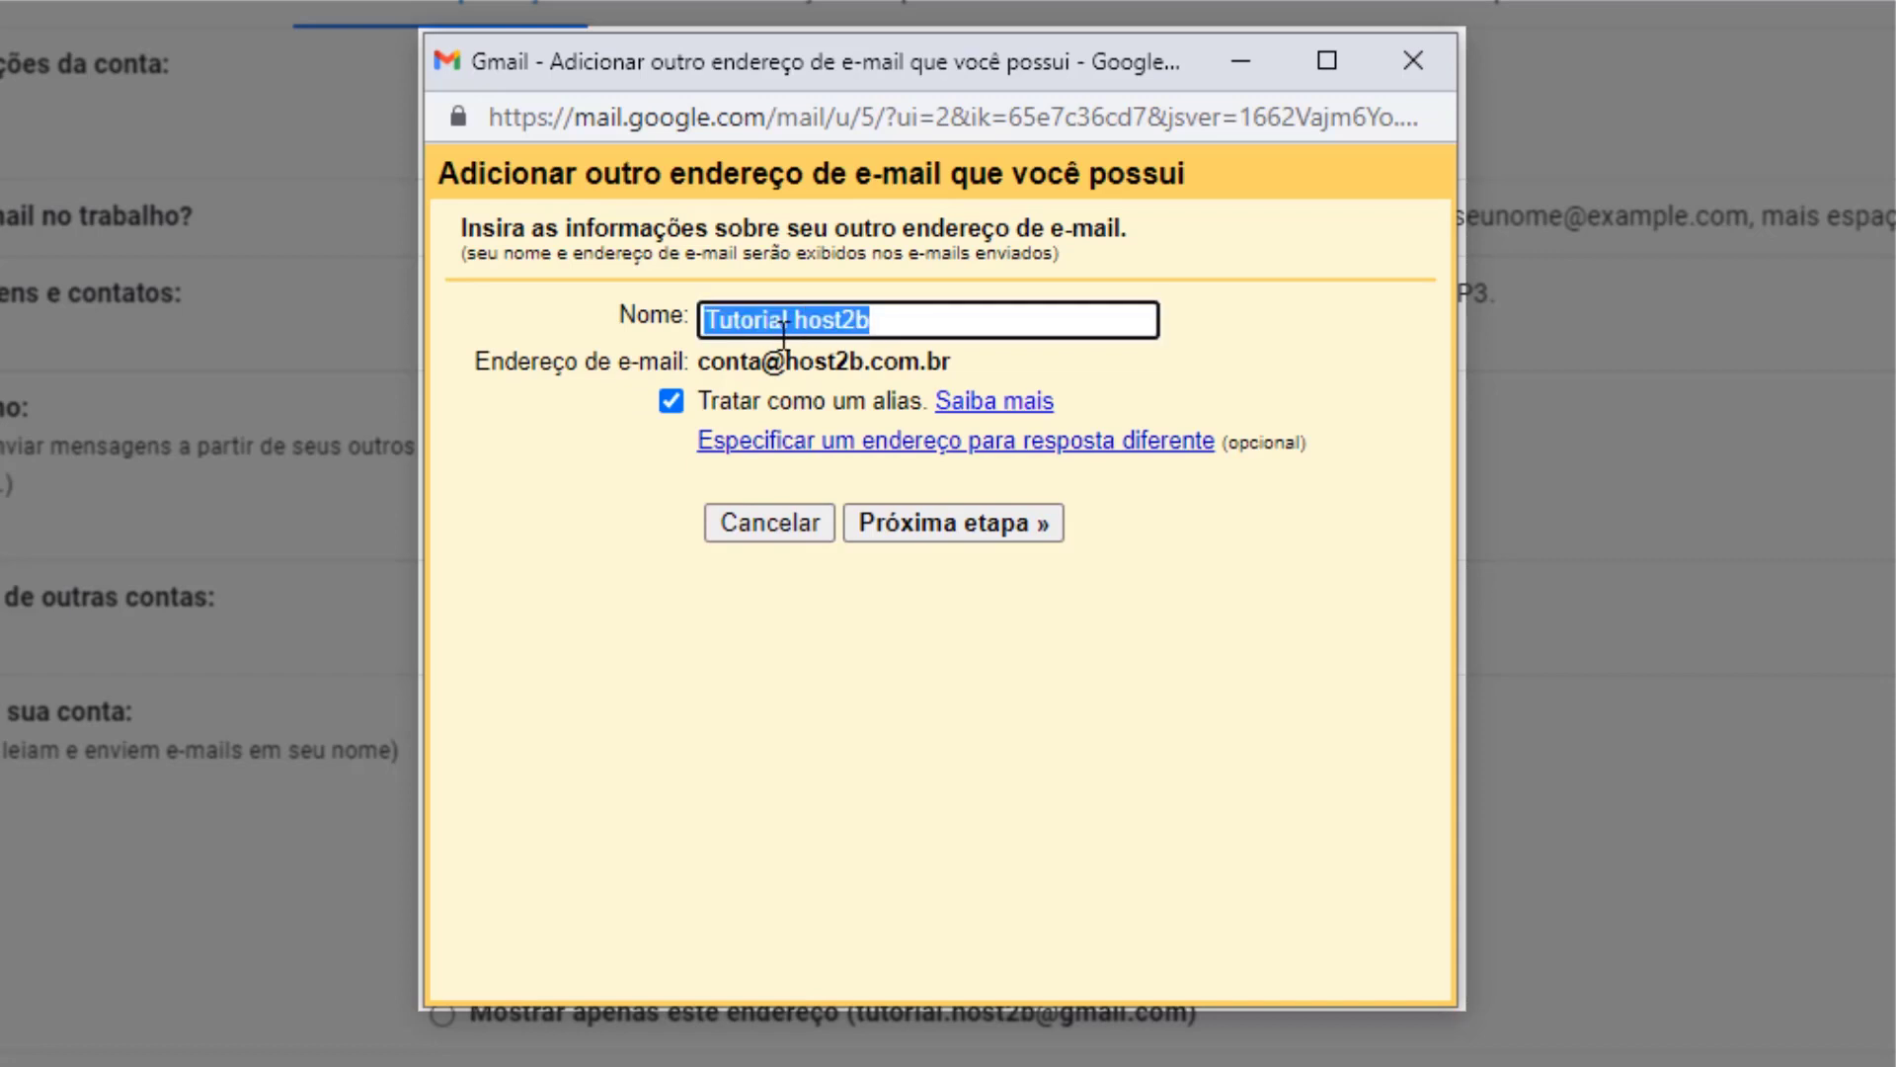
{"action": "type", "text": "Fernando"}
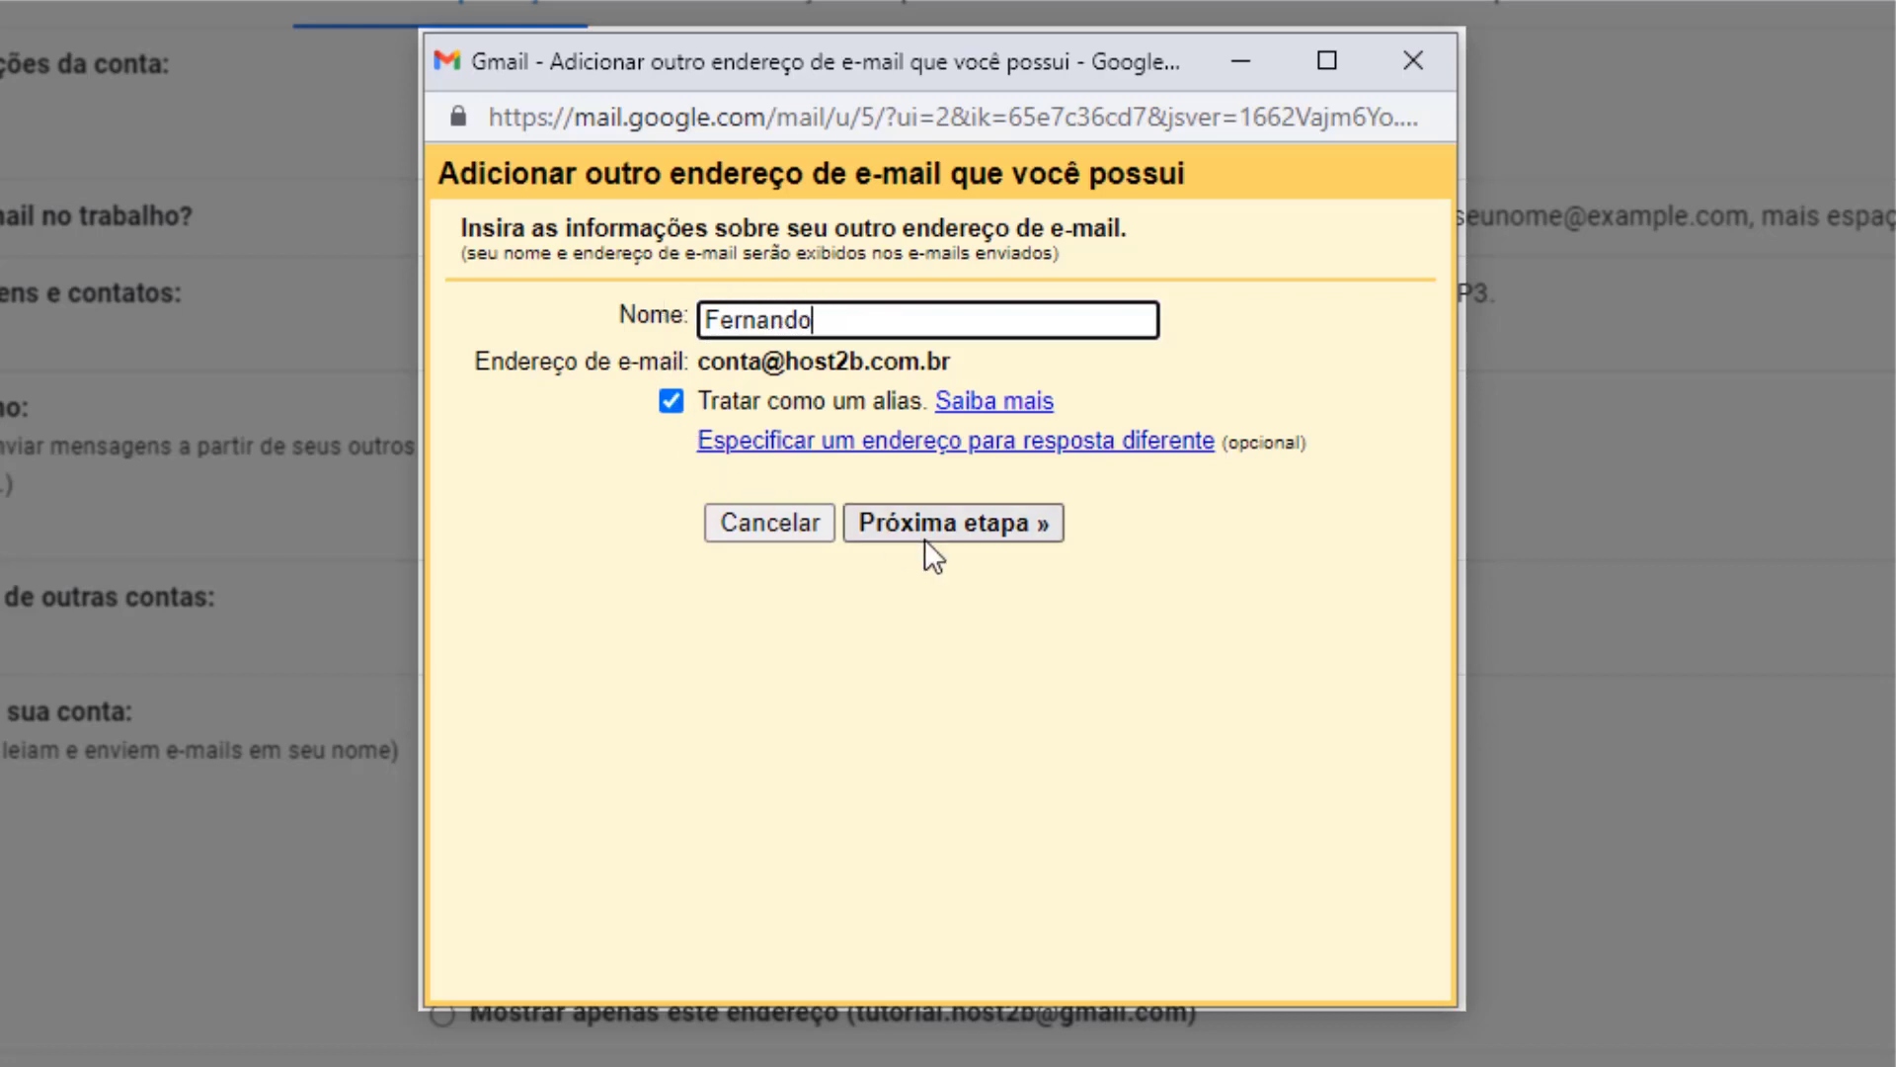
{"action": "left_click", "coordinate": [952, 525]}
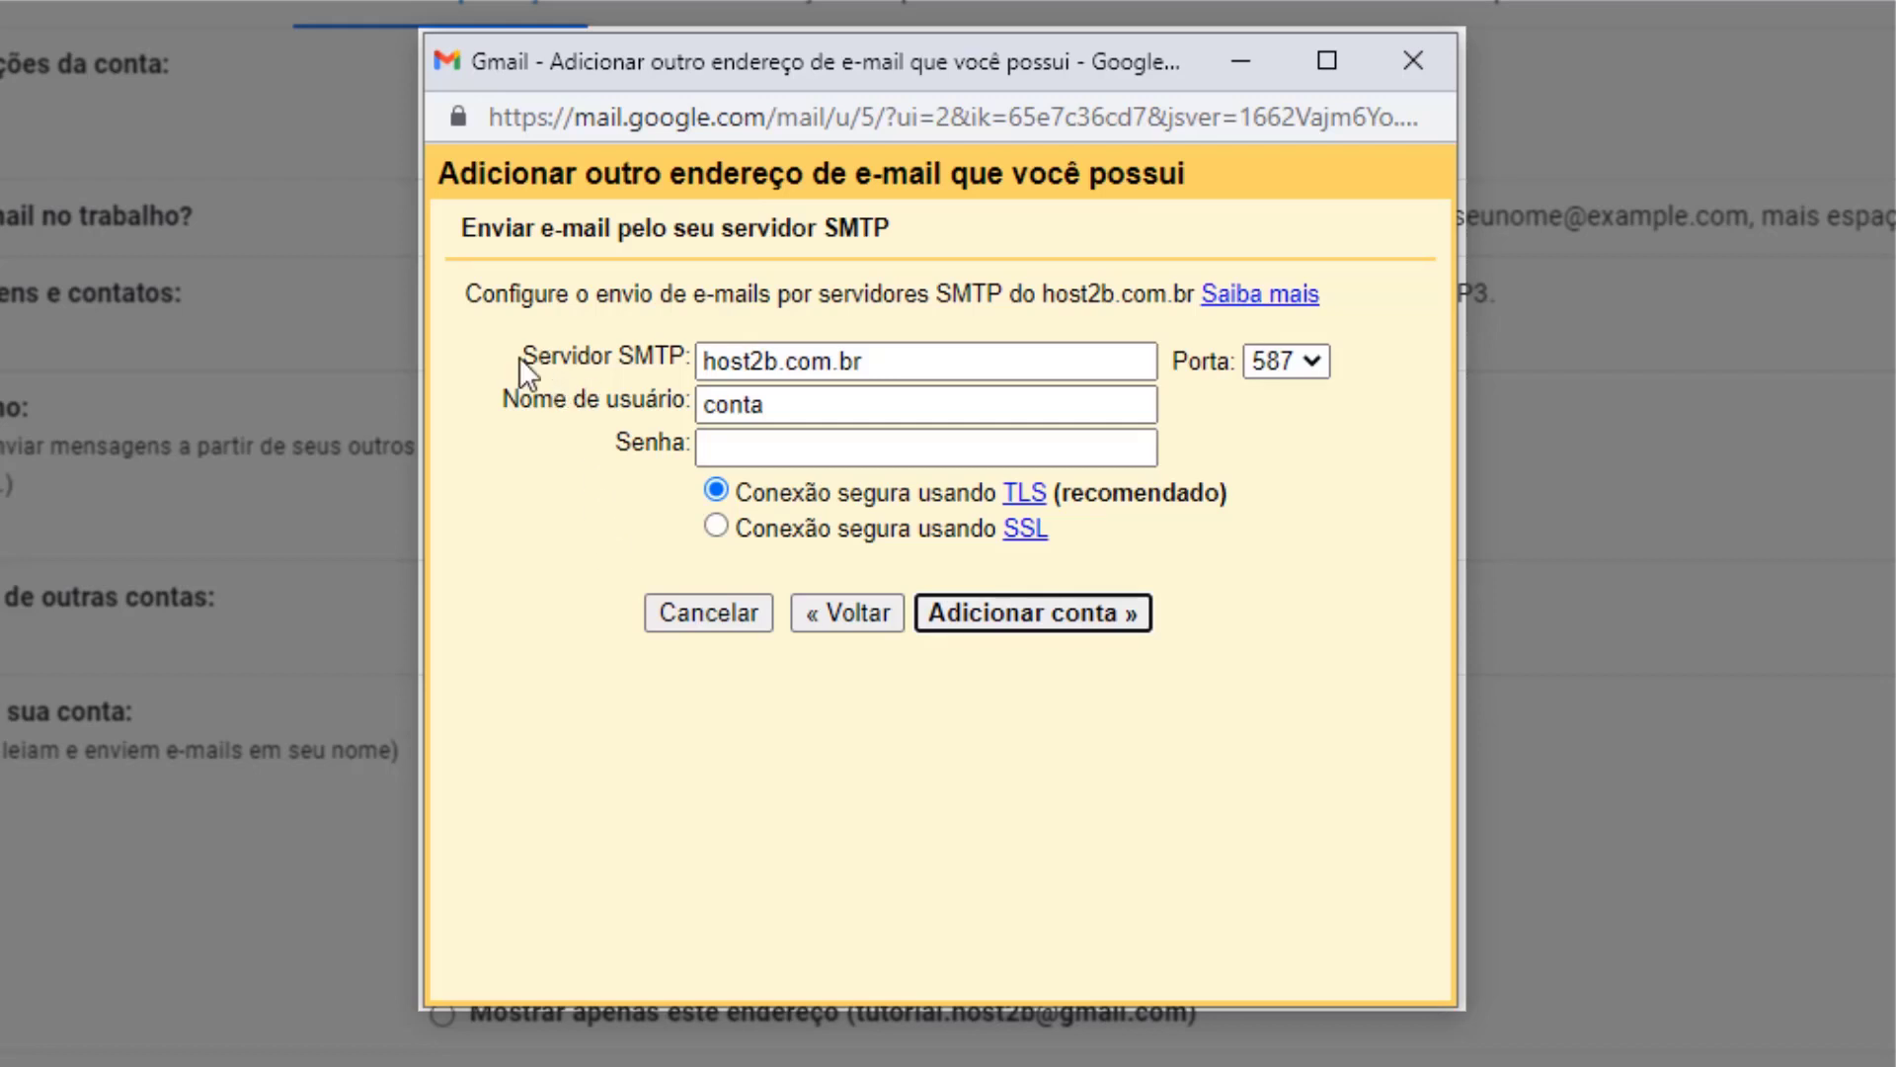
{"action": "double_click", "coordinate": [704, 360]}
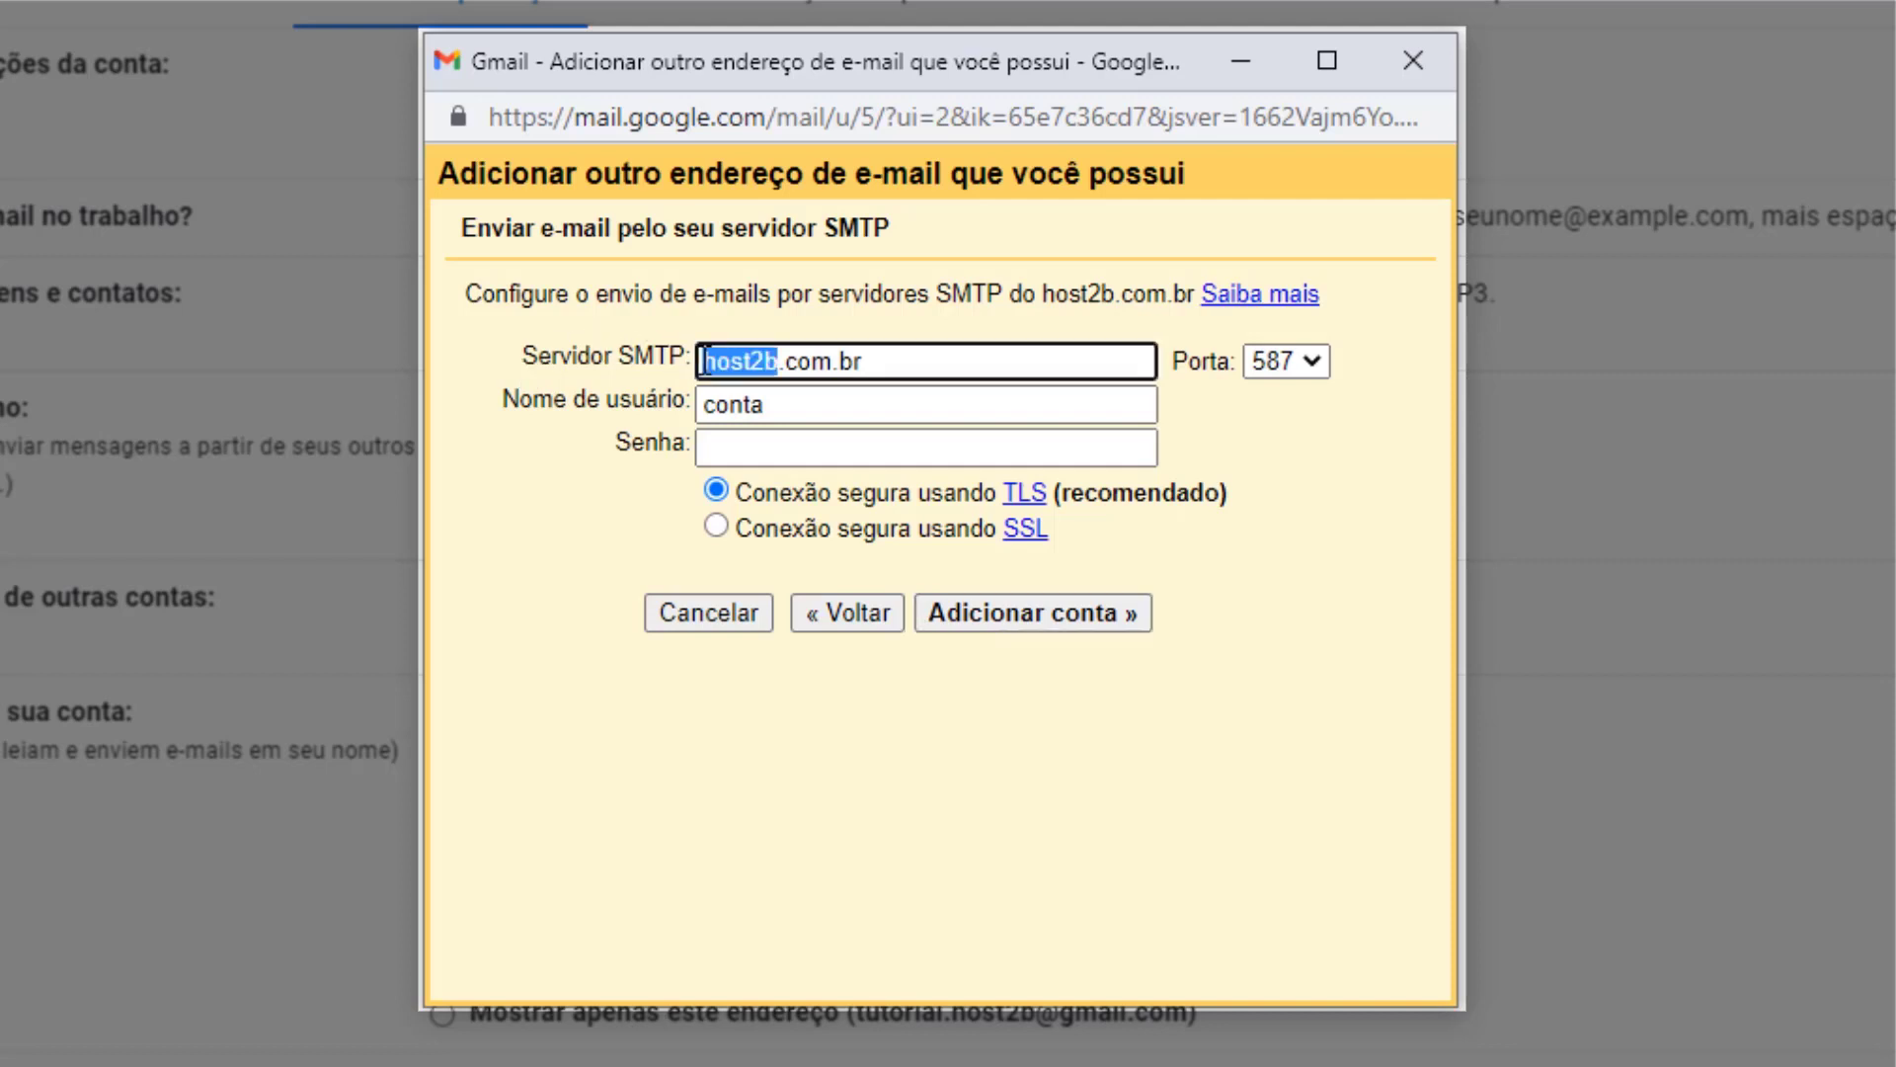
{"action": "left_click", "coordinate": [704, 360]}
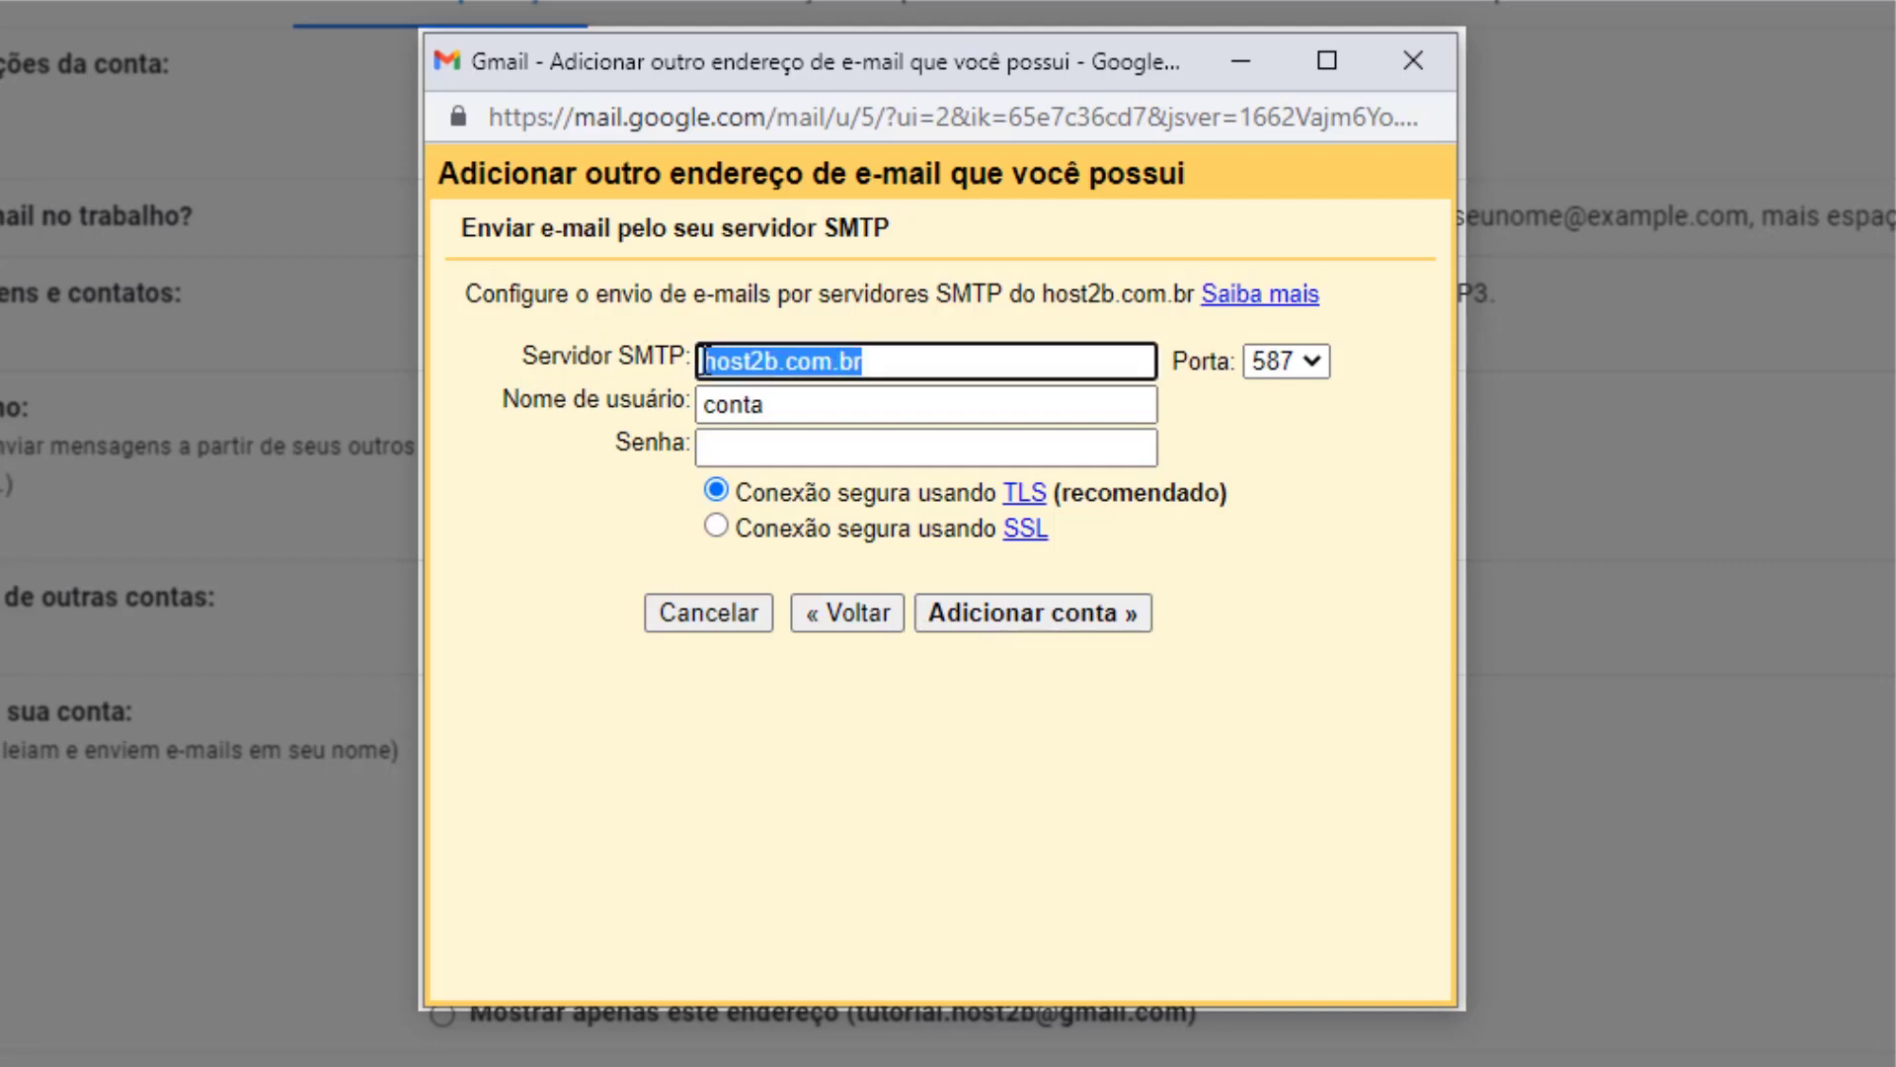
{"action": "type", "text": "mai"}
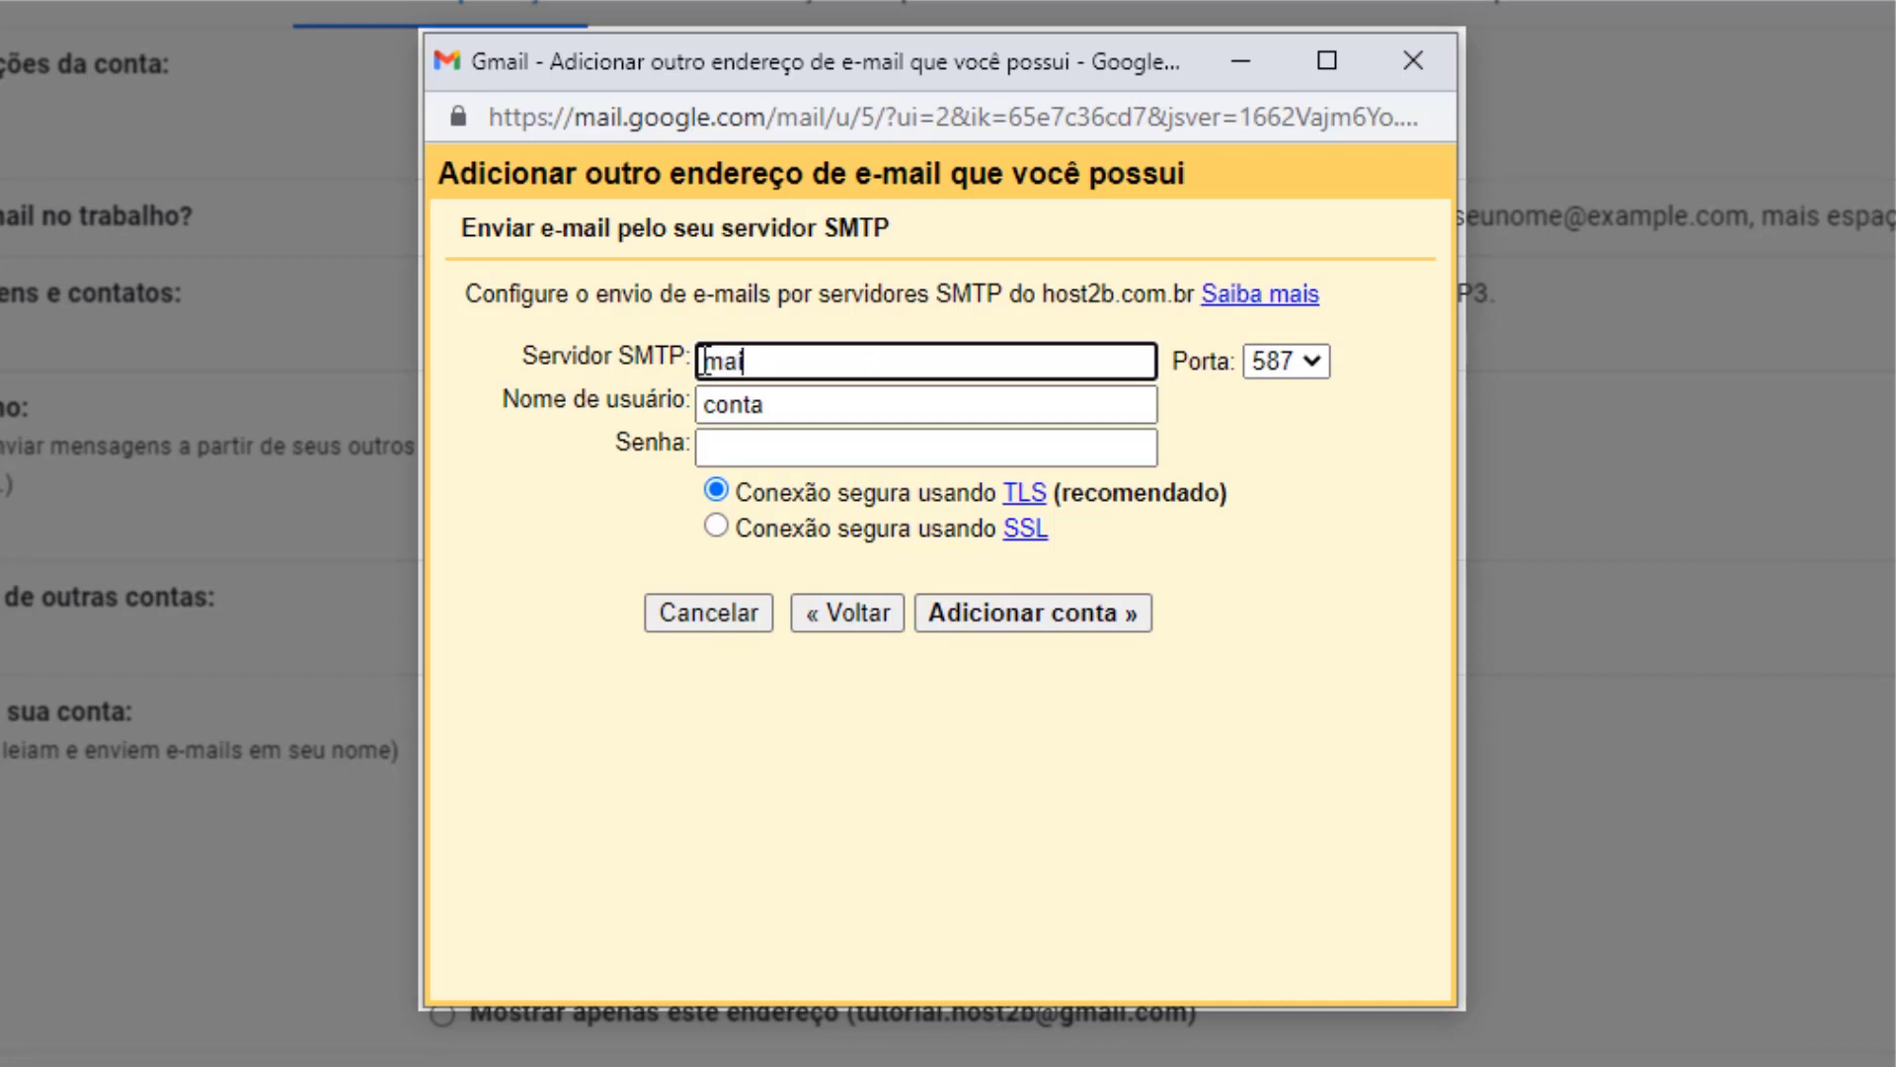
{"action": "type", "text": "l.host2b.com.br"}
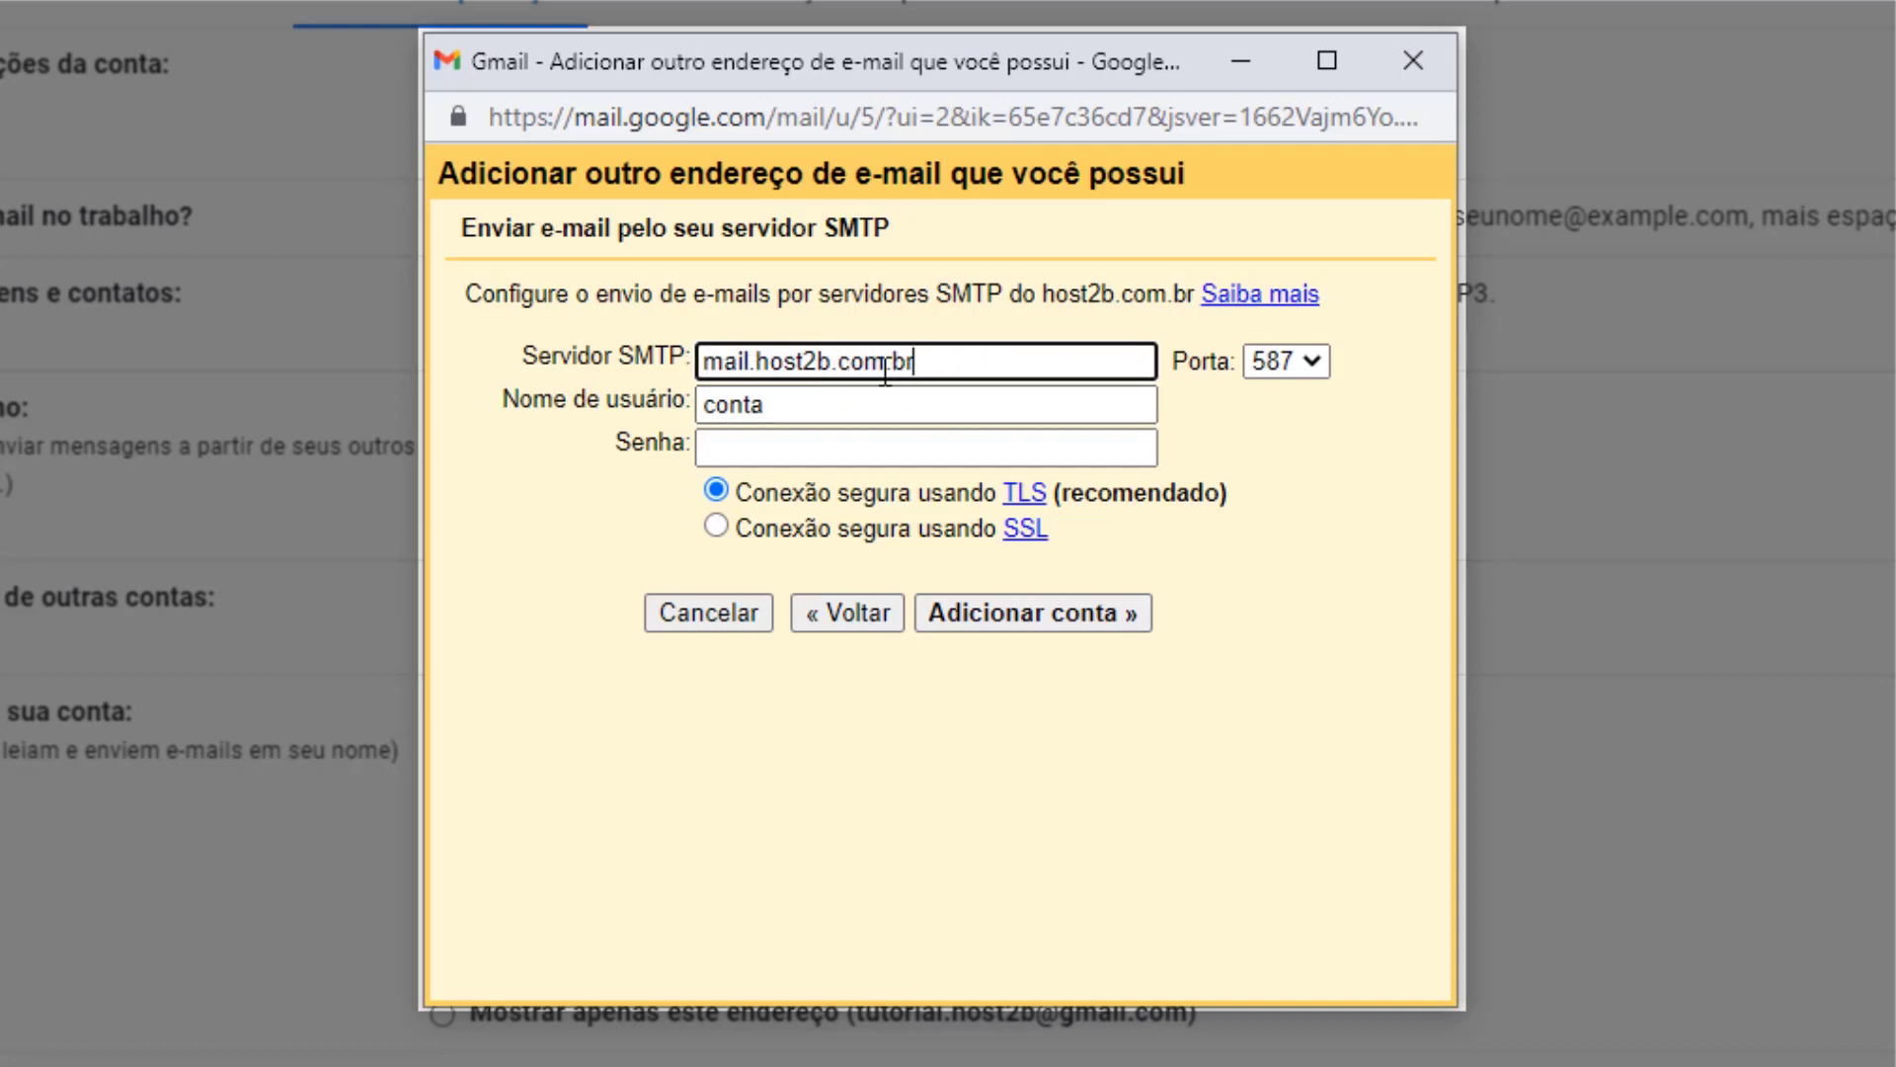
{"action": "left_click", "coordinate": [762, 407]}
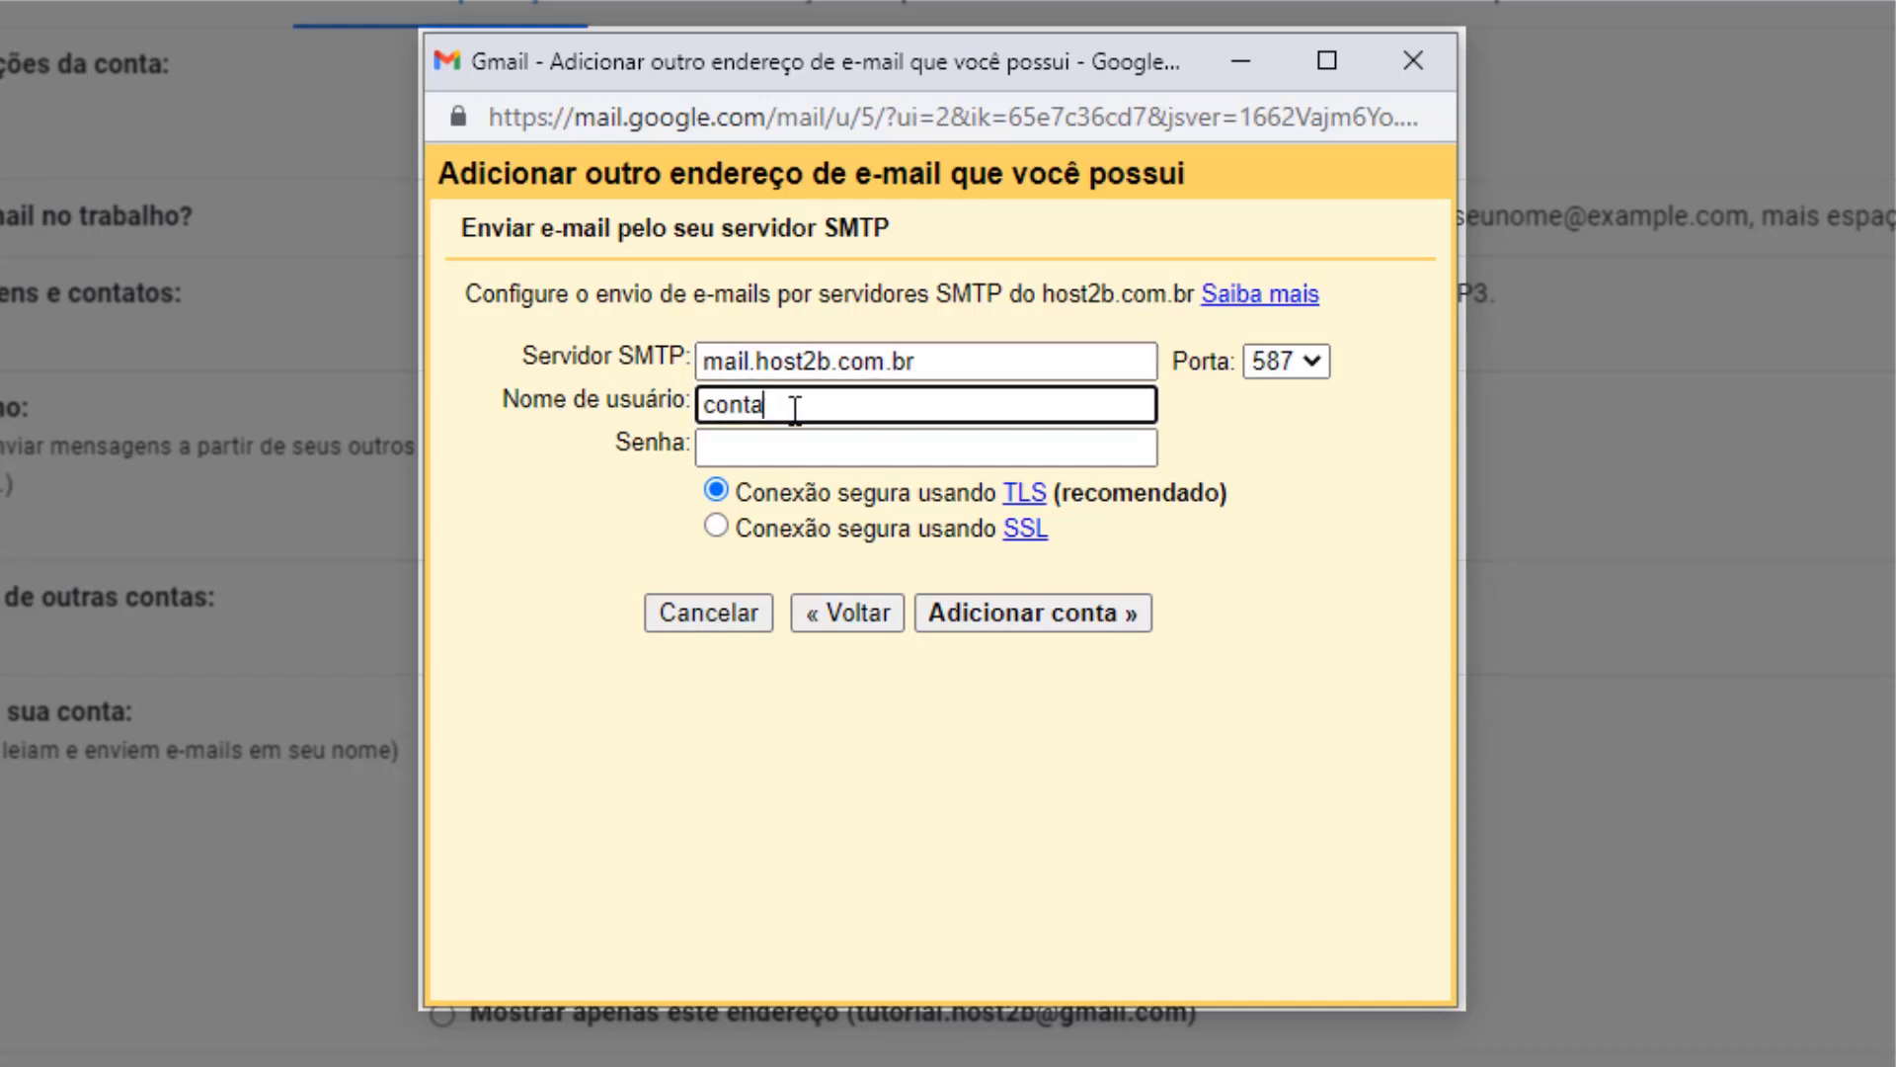
{"action": "type", "text": "@host2b.com.br"}
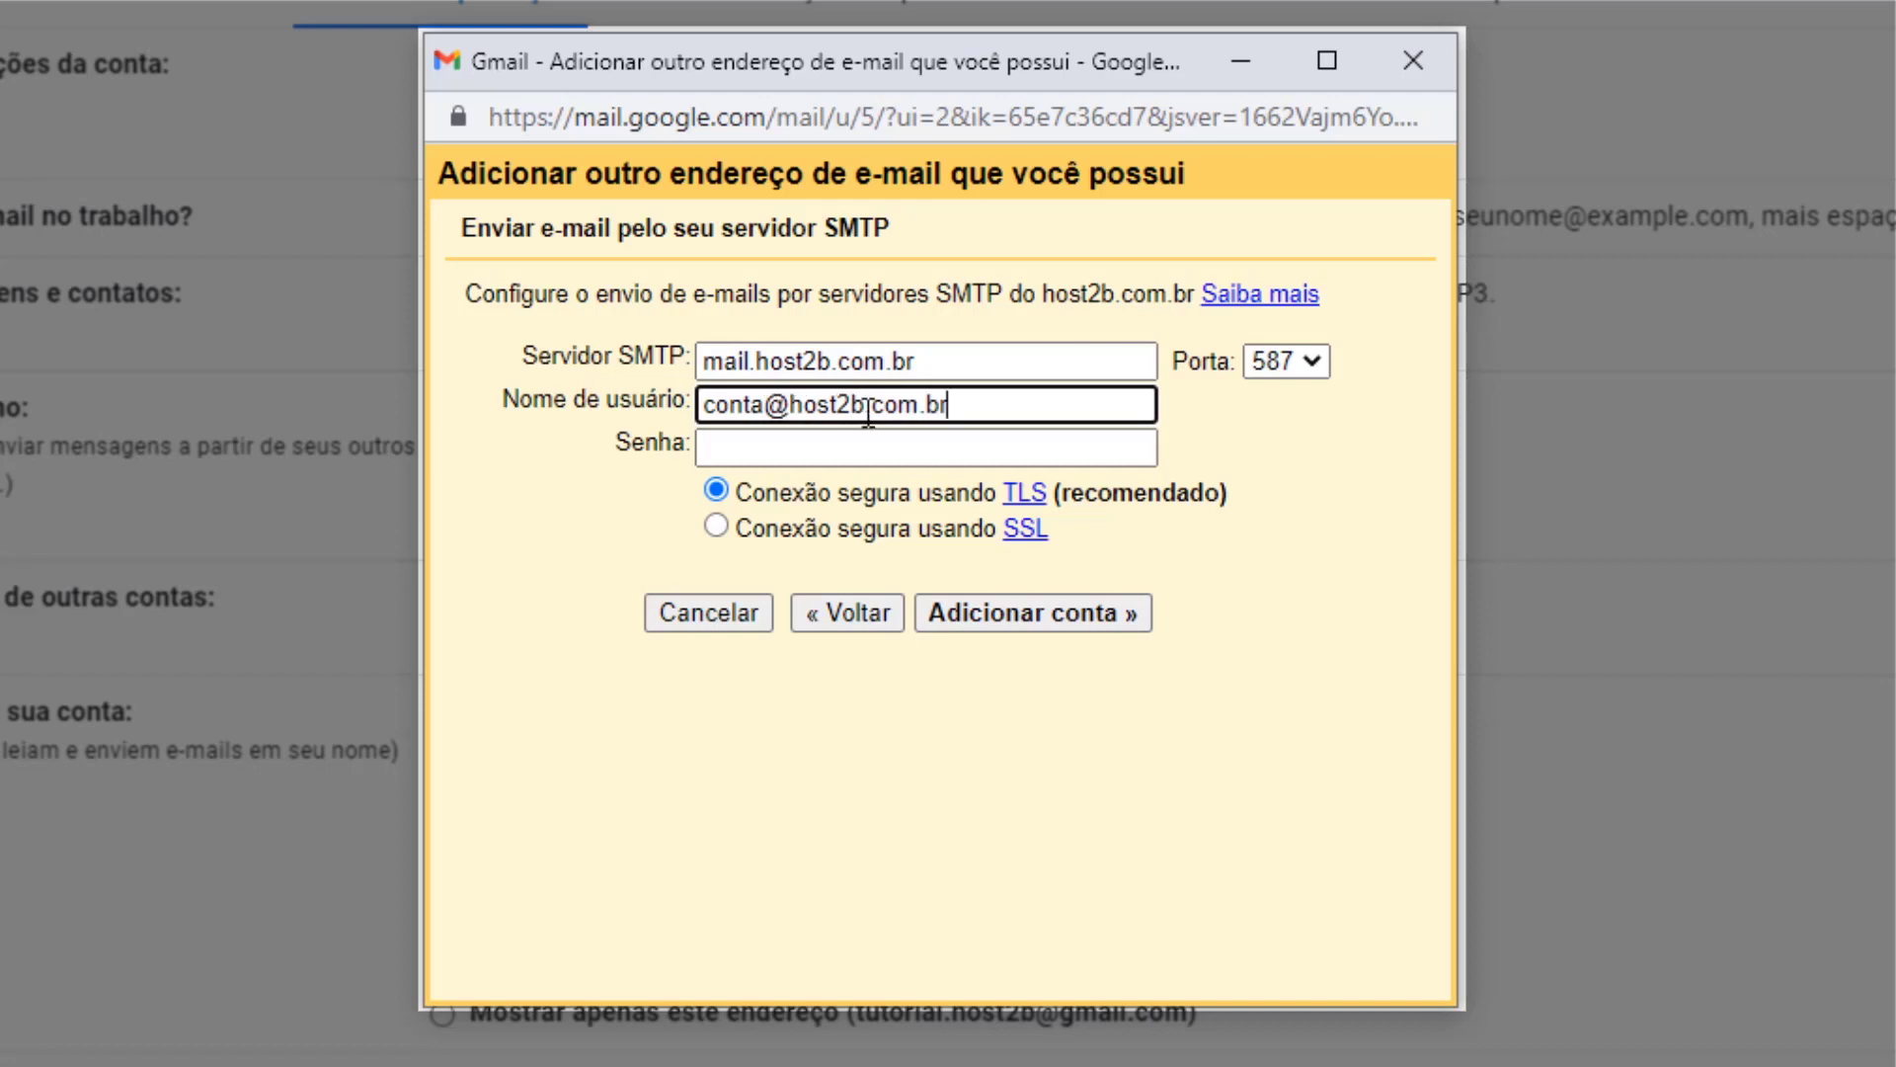
{"action": "left_click", "coordinate": [775, 442]}
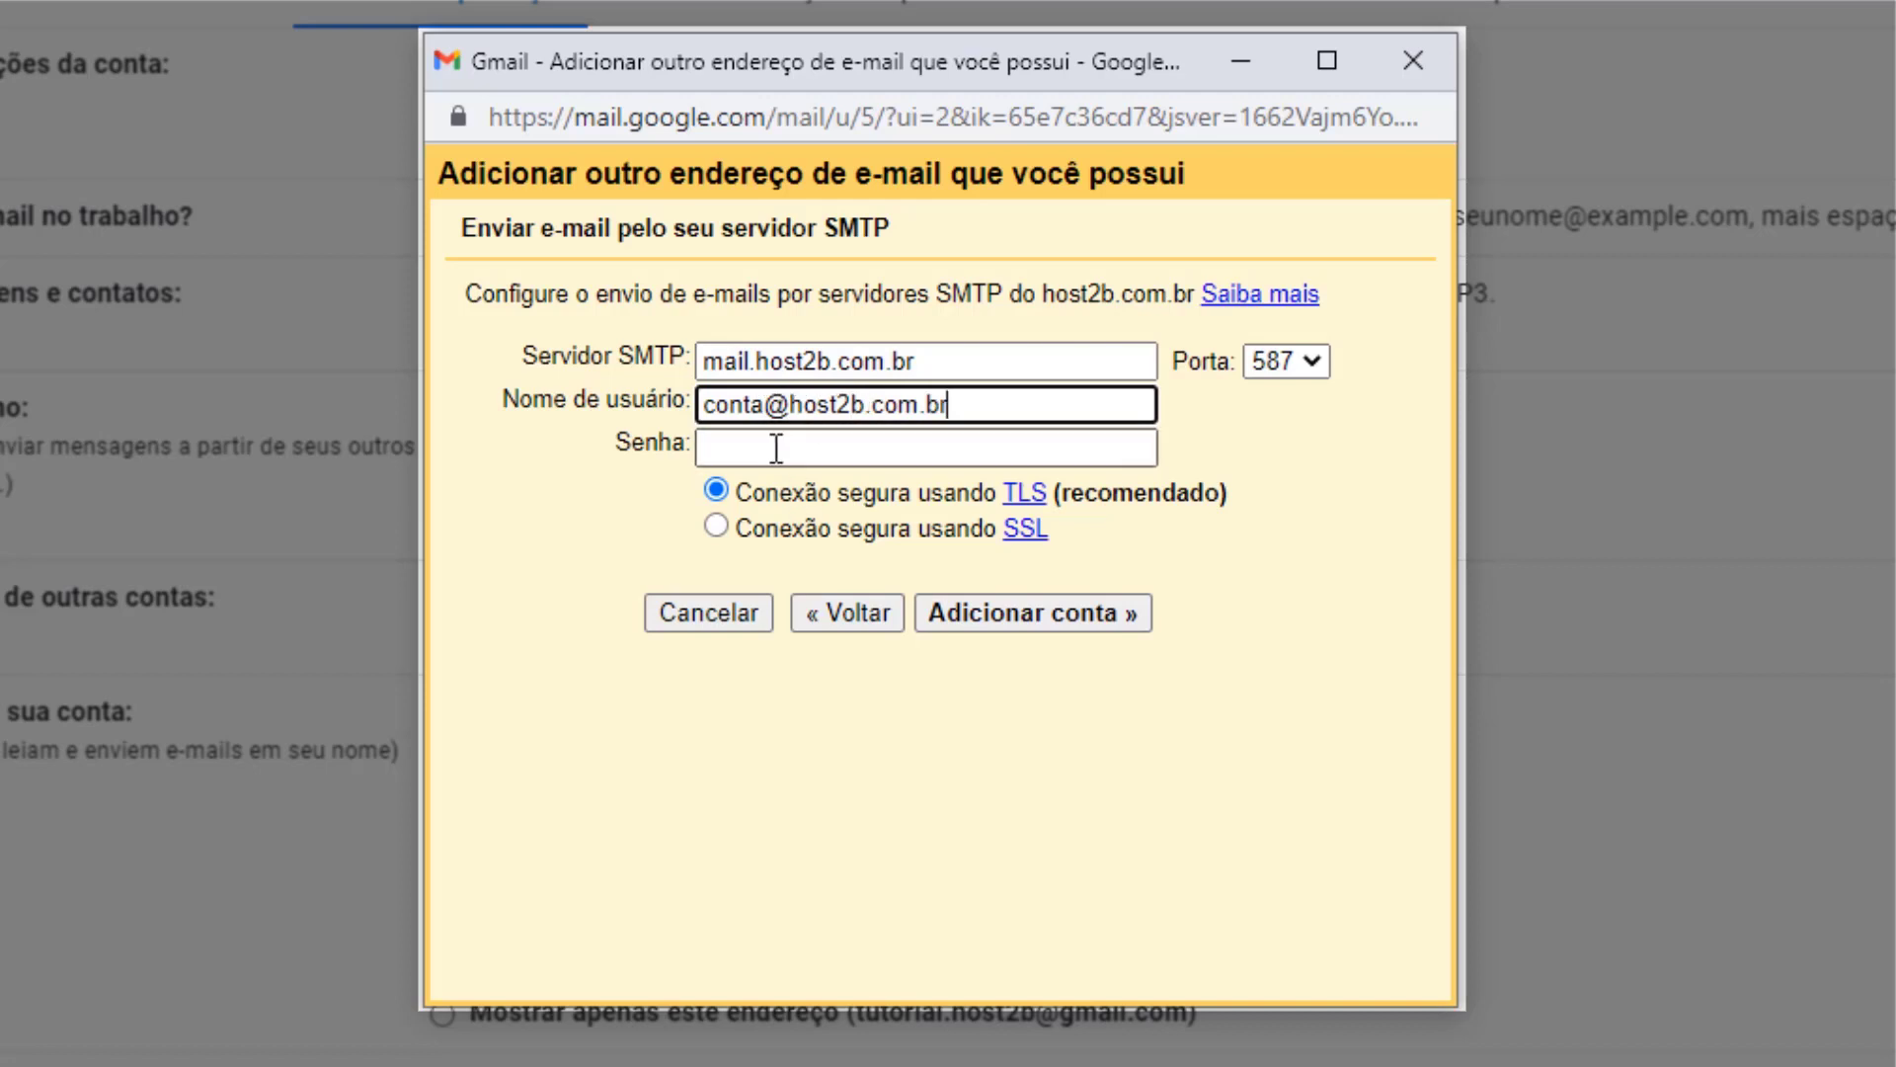
{"action": "type", "text": "*****************"}
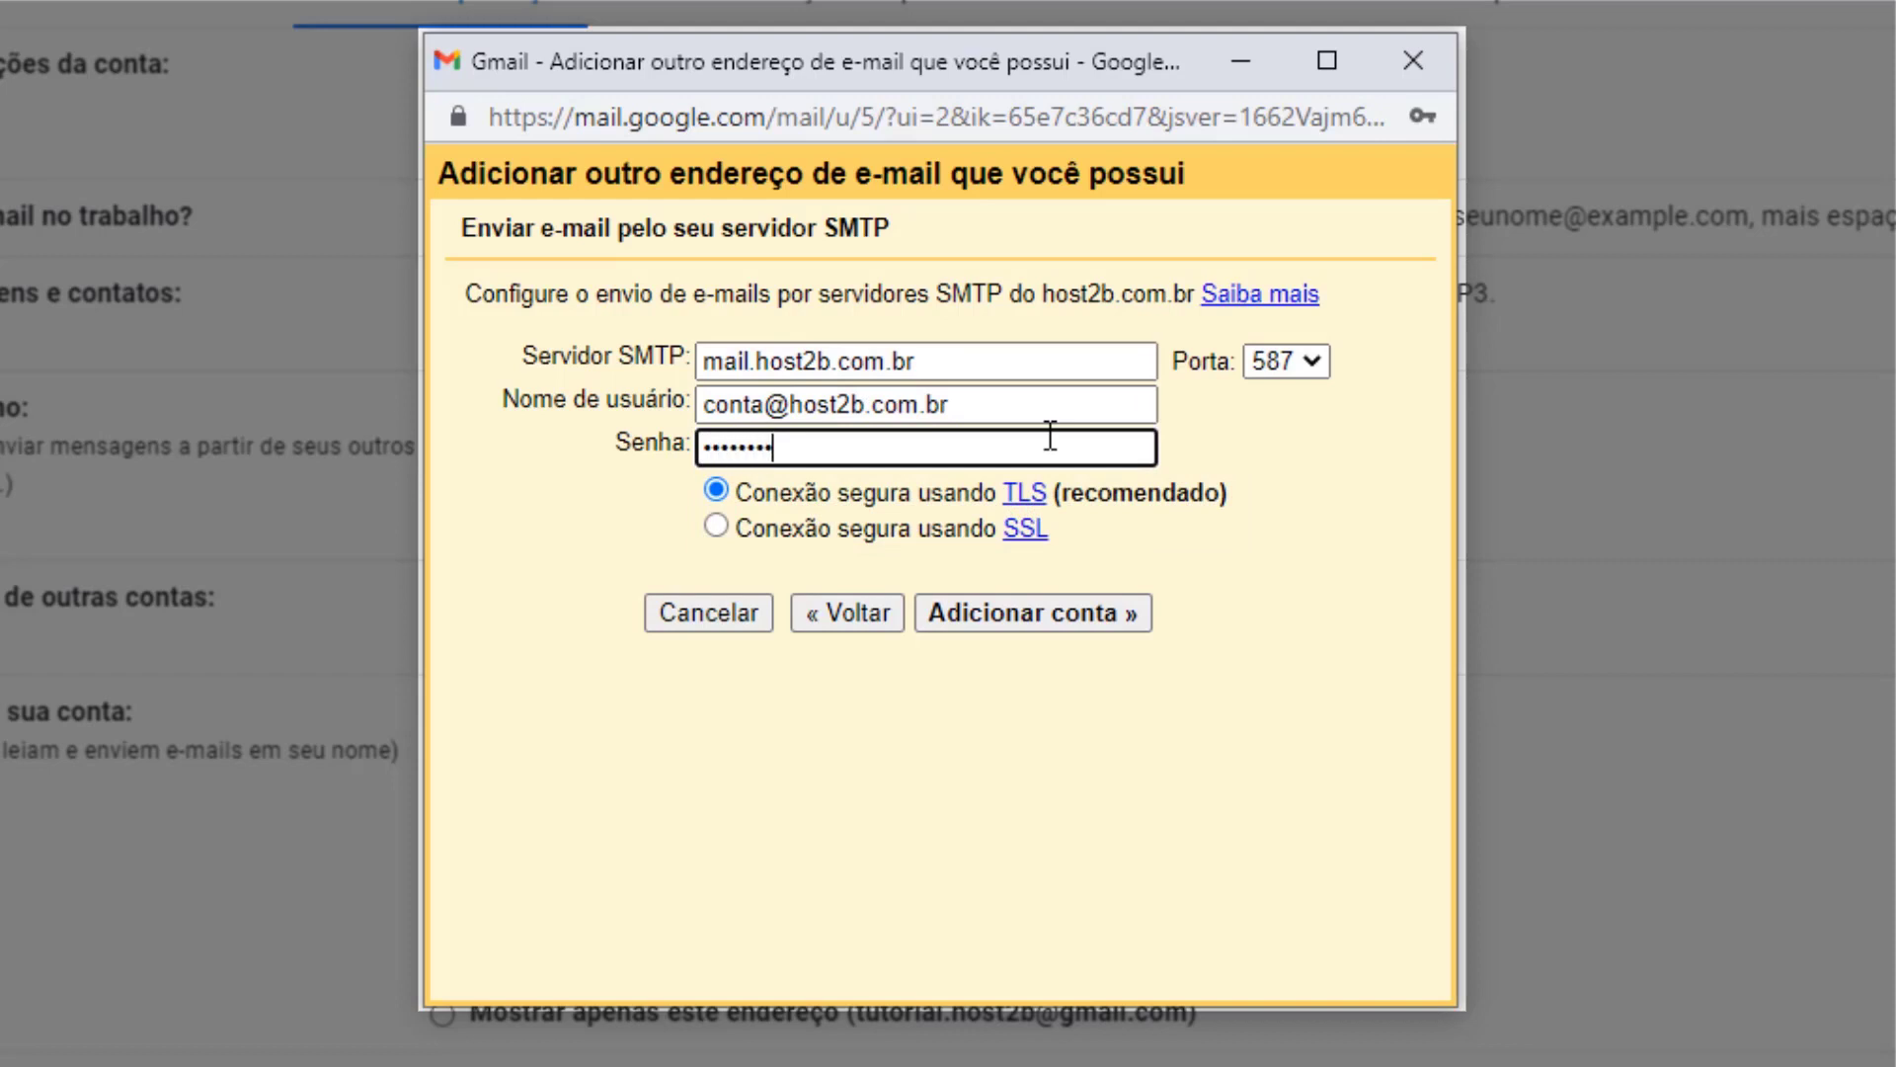
{"action": "type", "text": "*"}
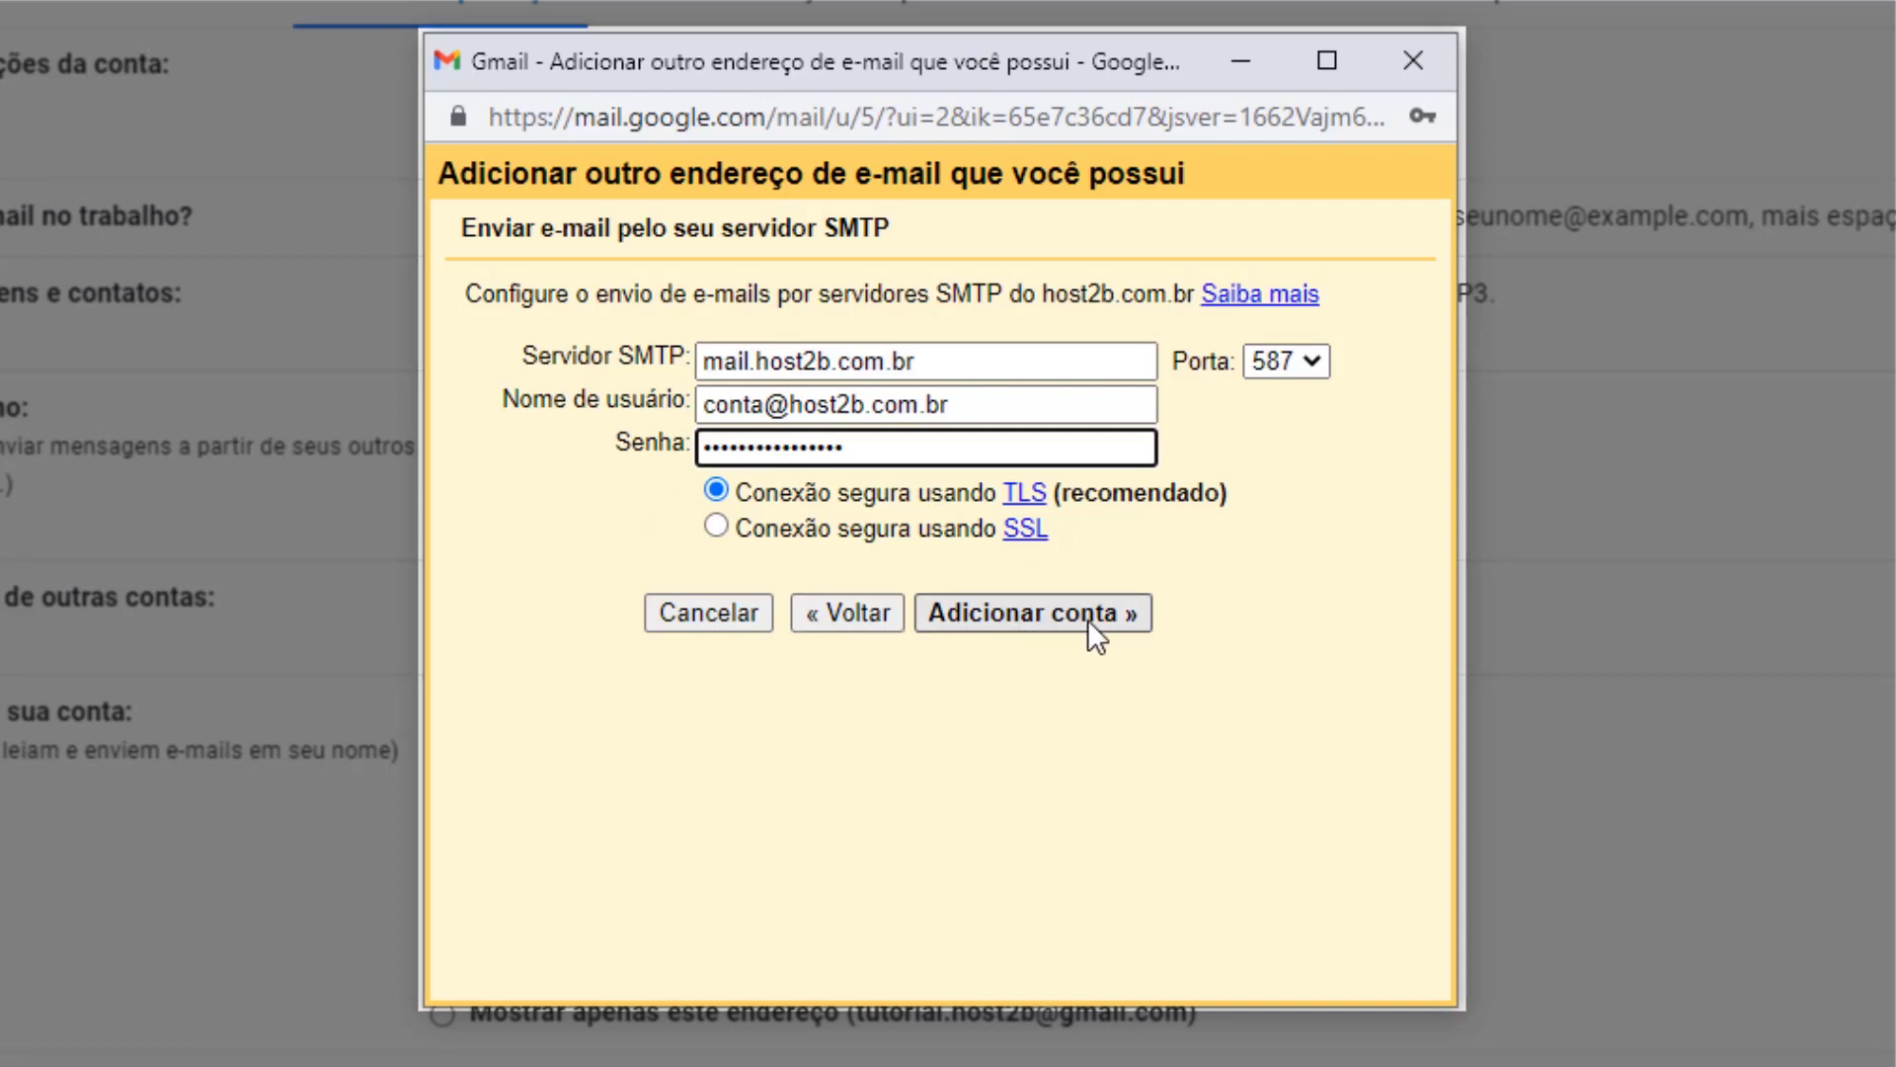
{"action": "left_click", "coordinate": [1029, 624]}
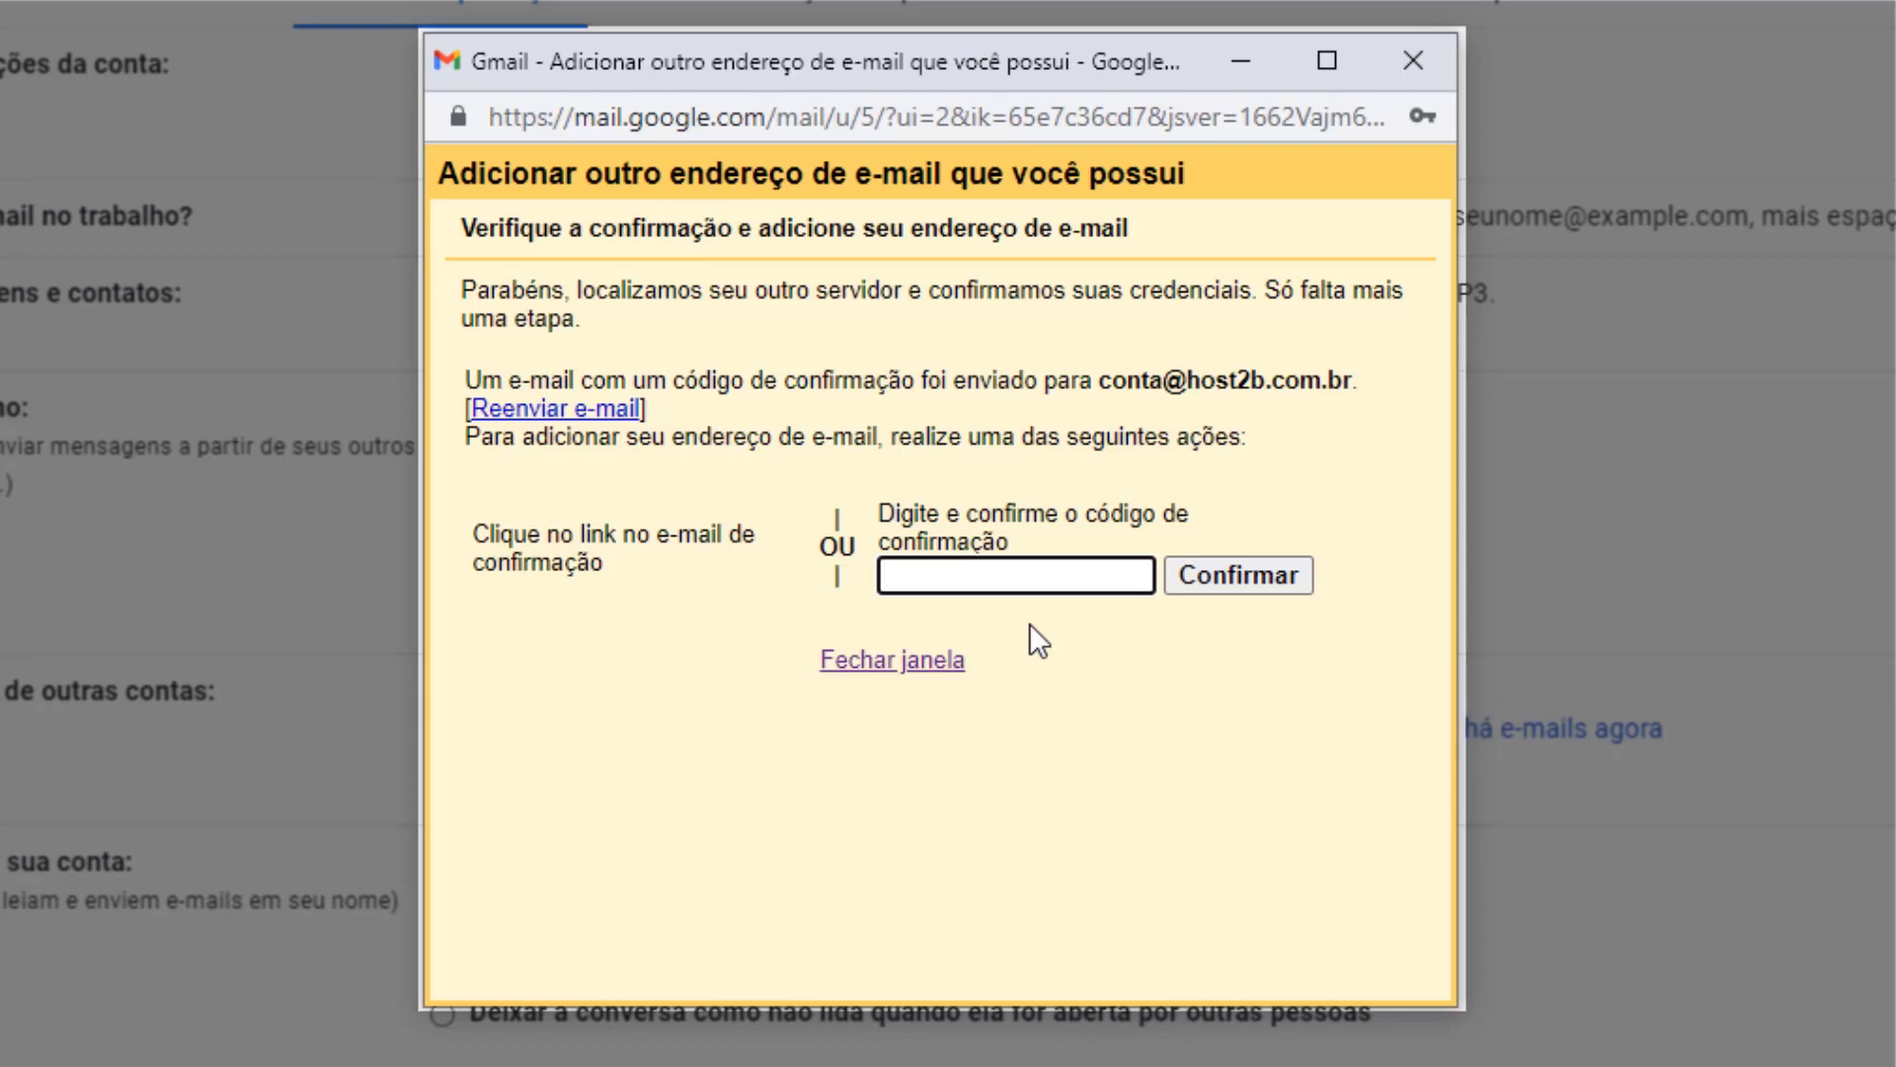
Close the verification pop-up and return to the inbox.
{"action": "left_click", "coordinate": [1420, 61]}
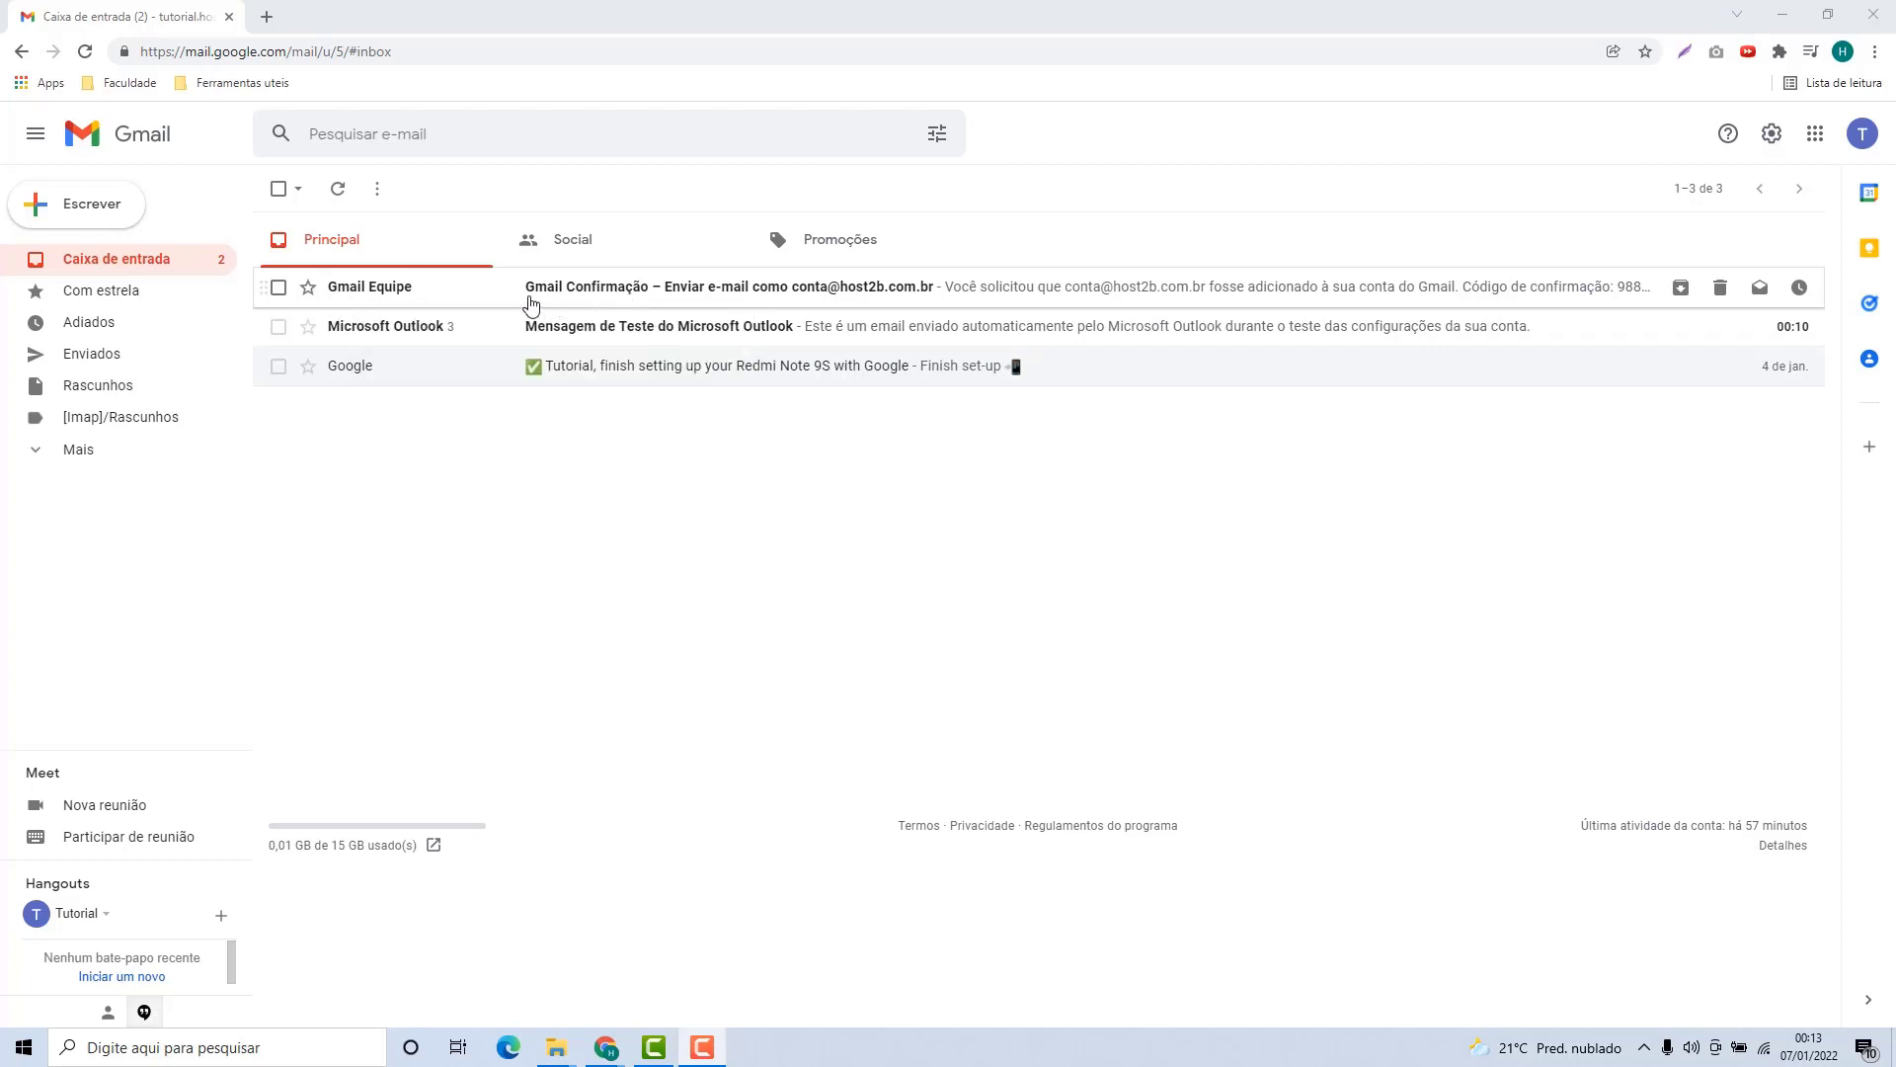
Open the Gmail confirmation e-mail, follow its link, press Confirmar, and return to the inbox.
{"action": "left_click", "coordinate": [423, 297]}
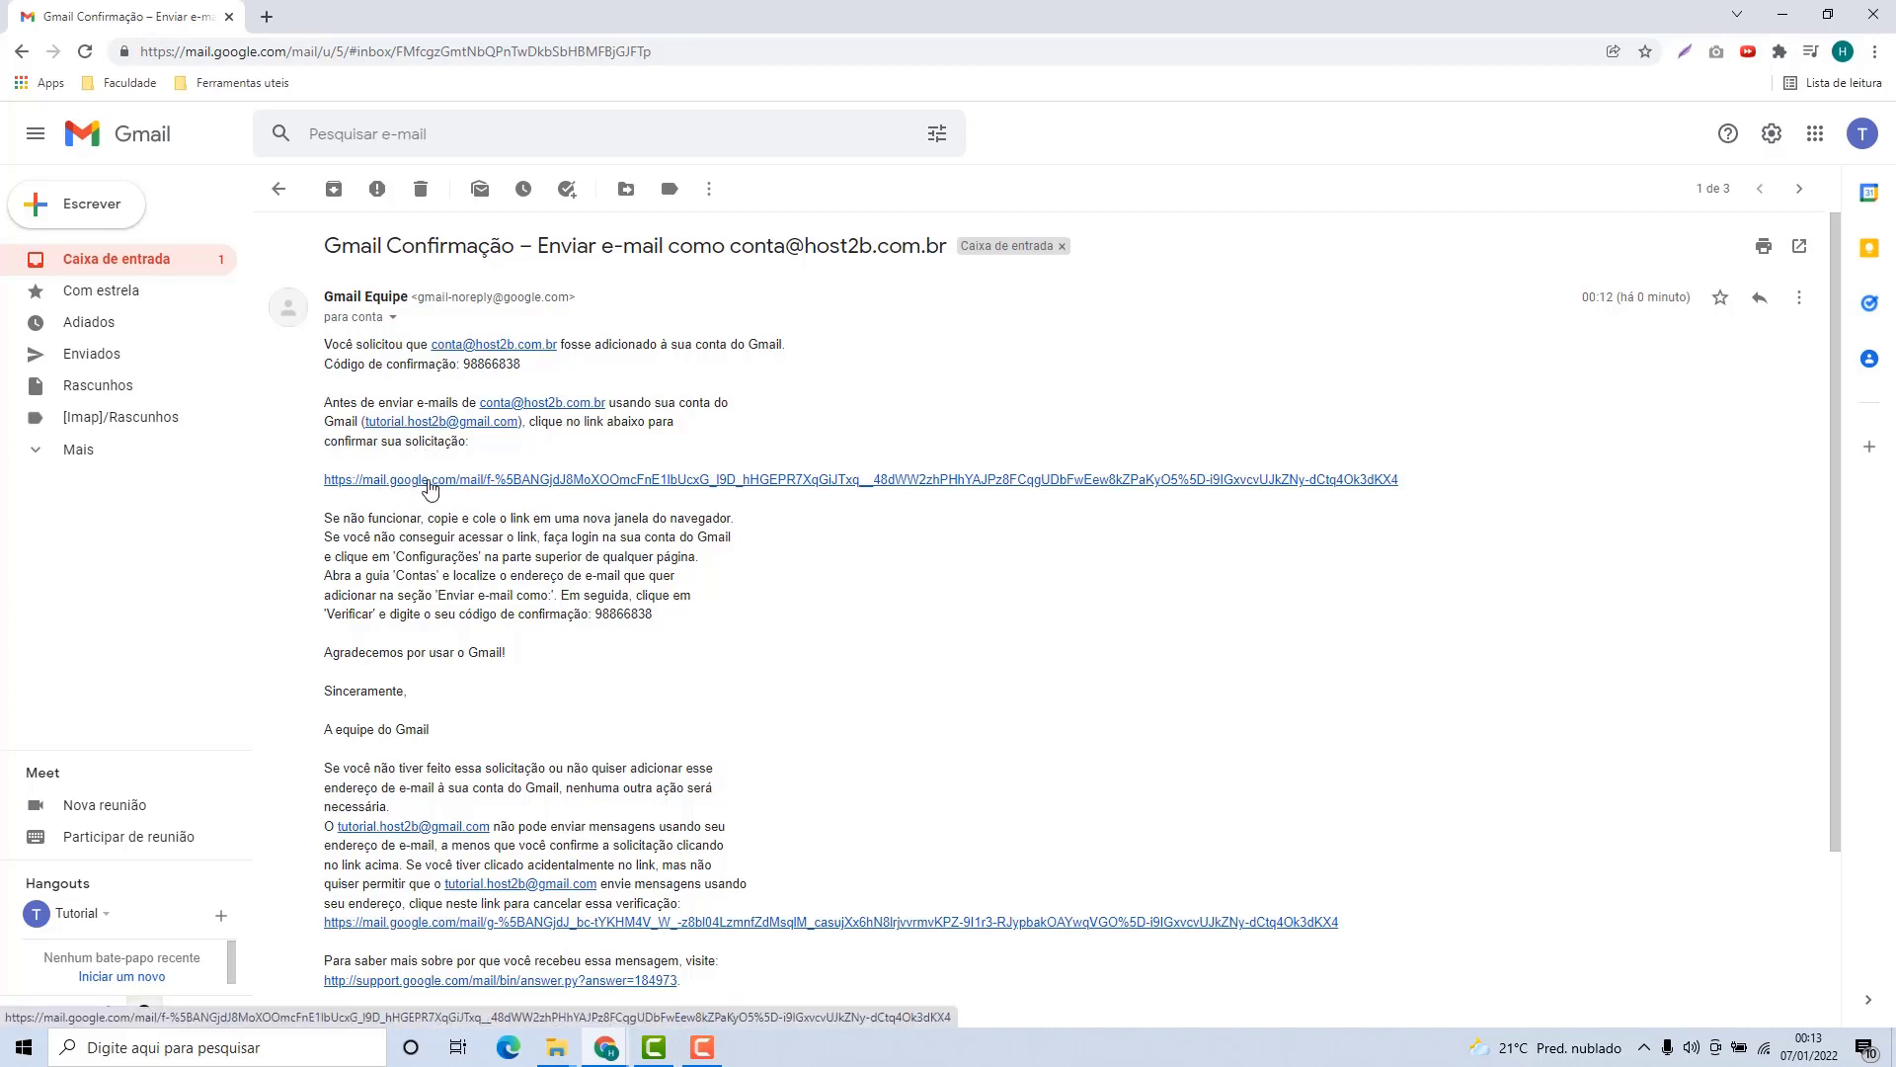
{"action": "left_click", "coordinate": [428, 482]}
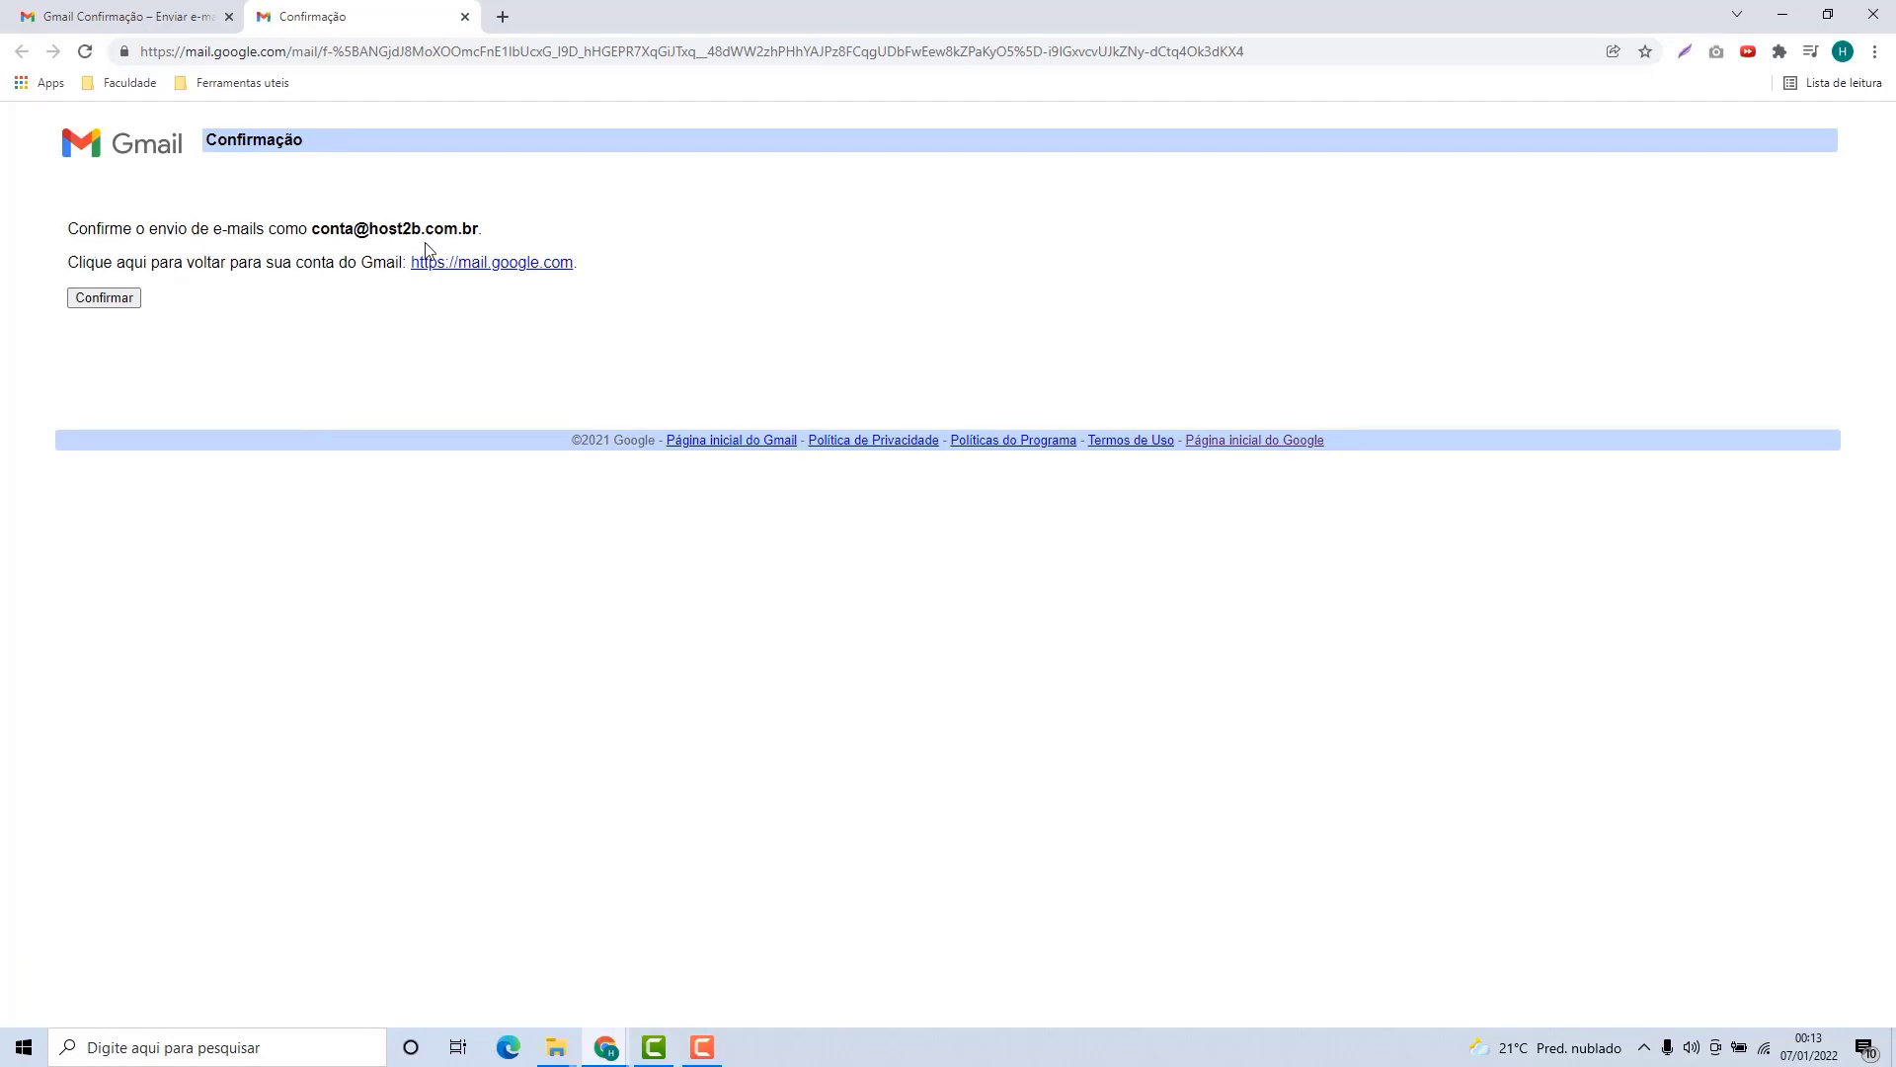
{"action": "left_click", "coordinate": [105, 298]}
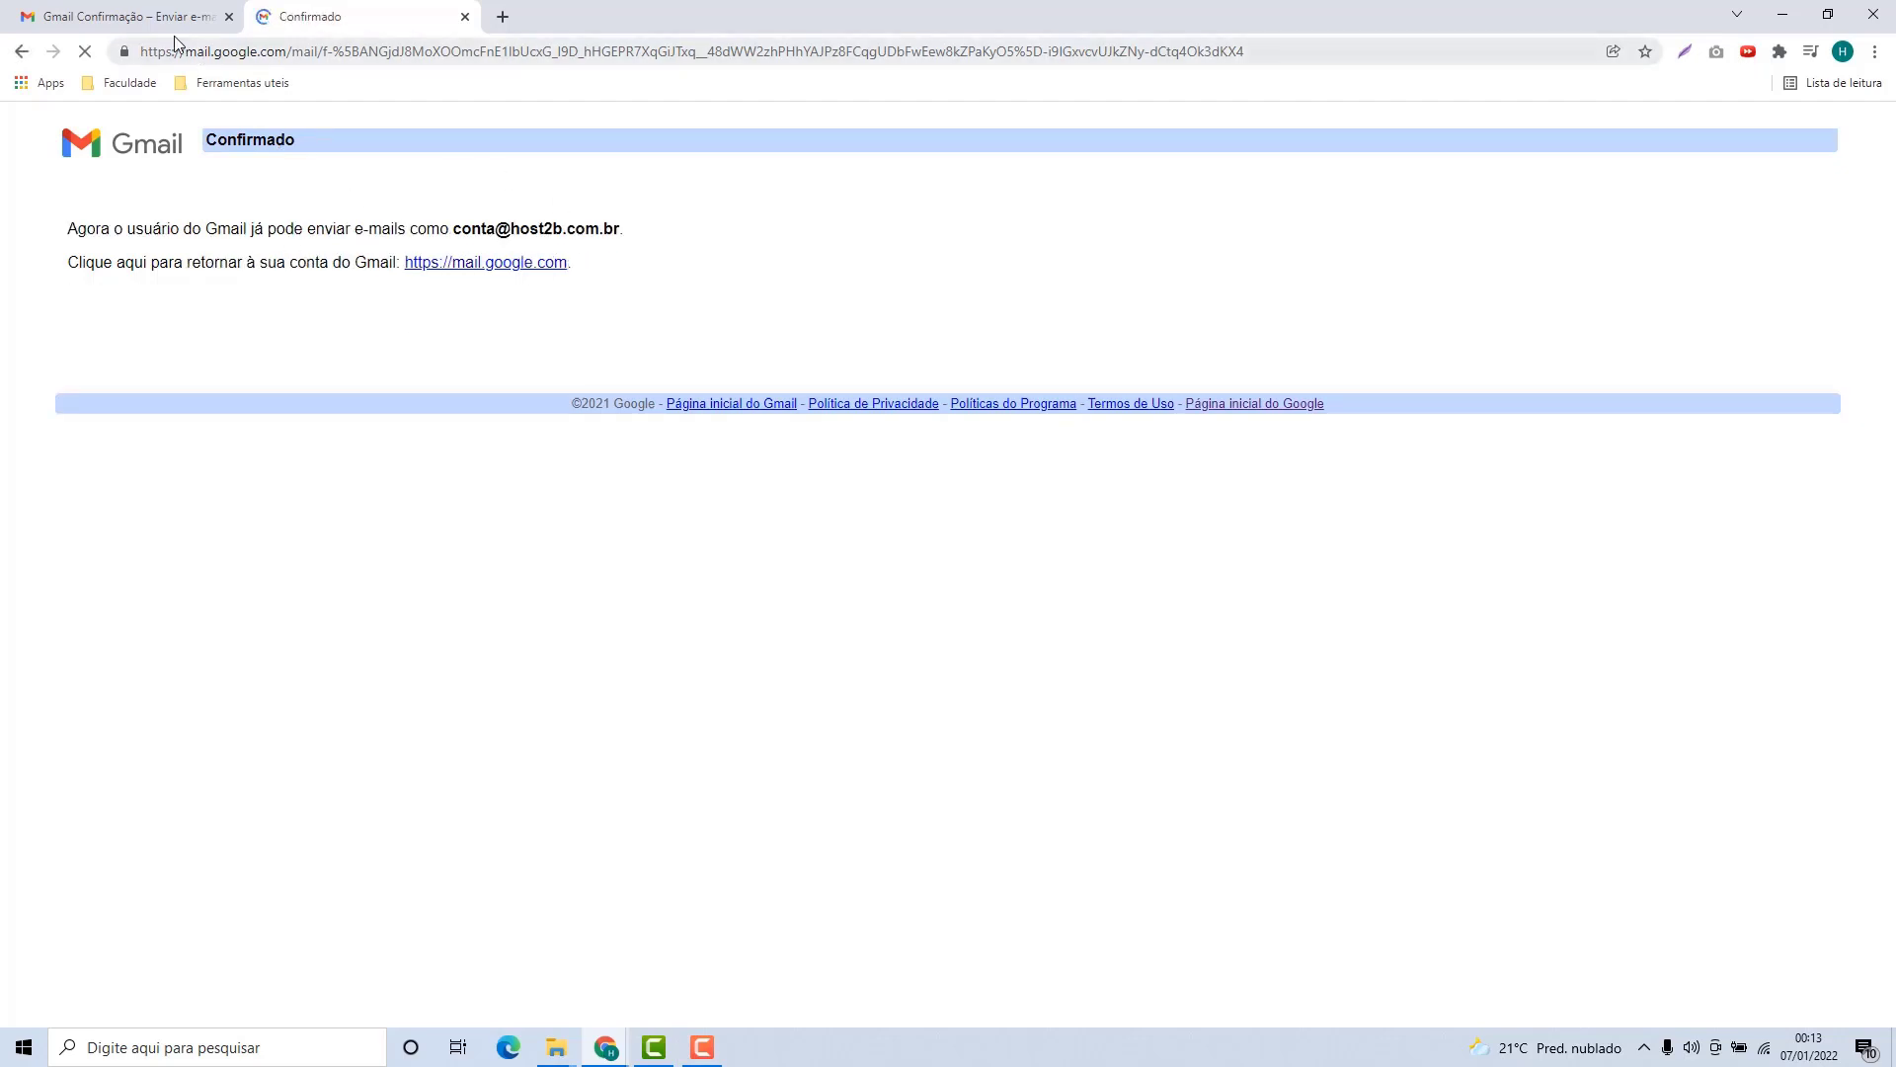
{"action": "left_click", "coordinate": [166, 22]}
{"action": "left_click", "coordinate": [143, 267]}
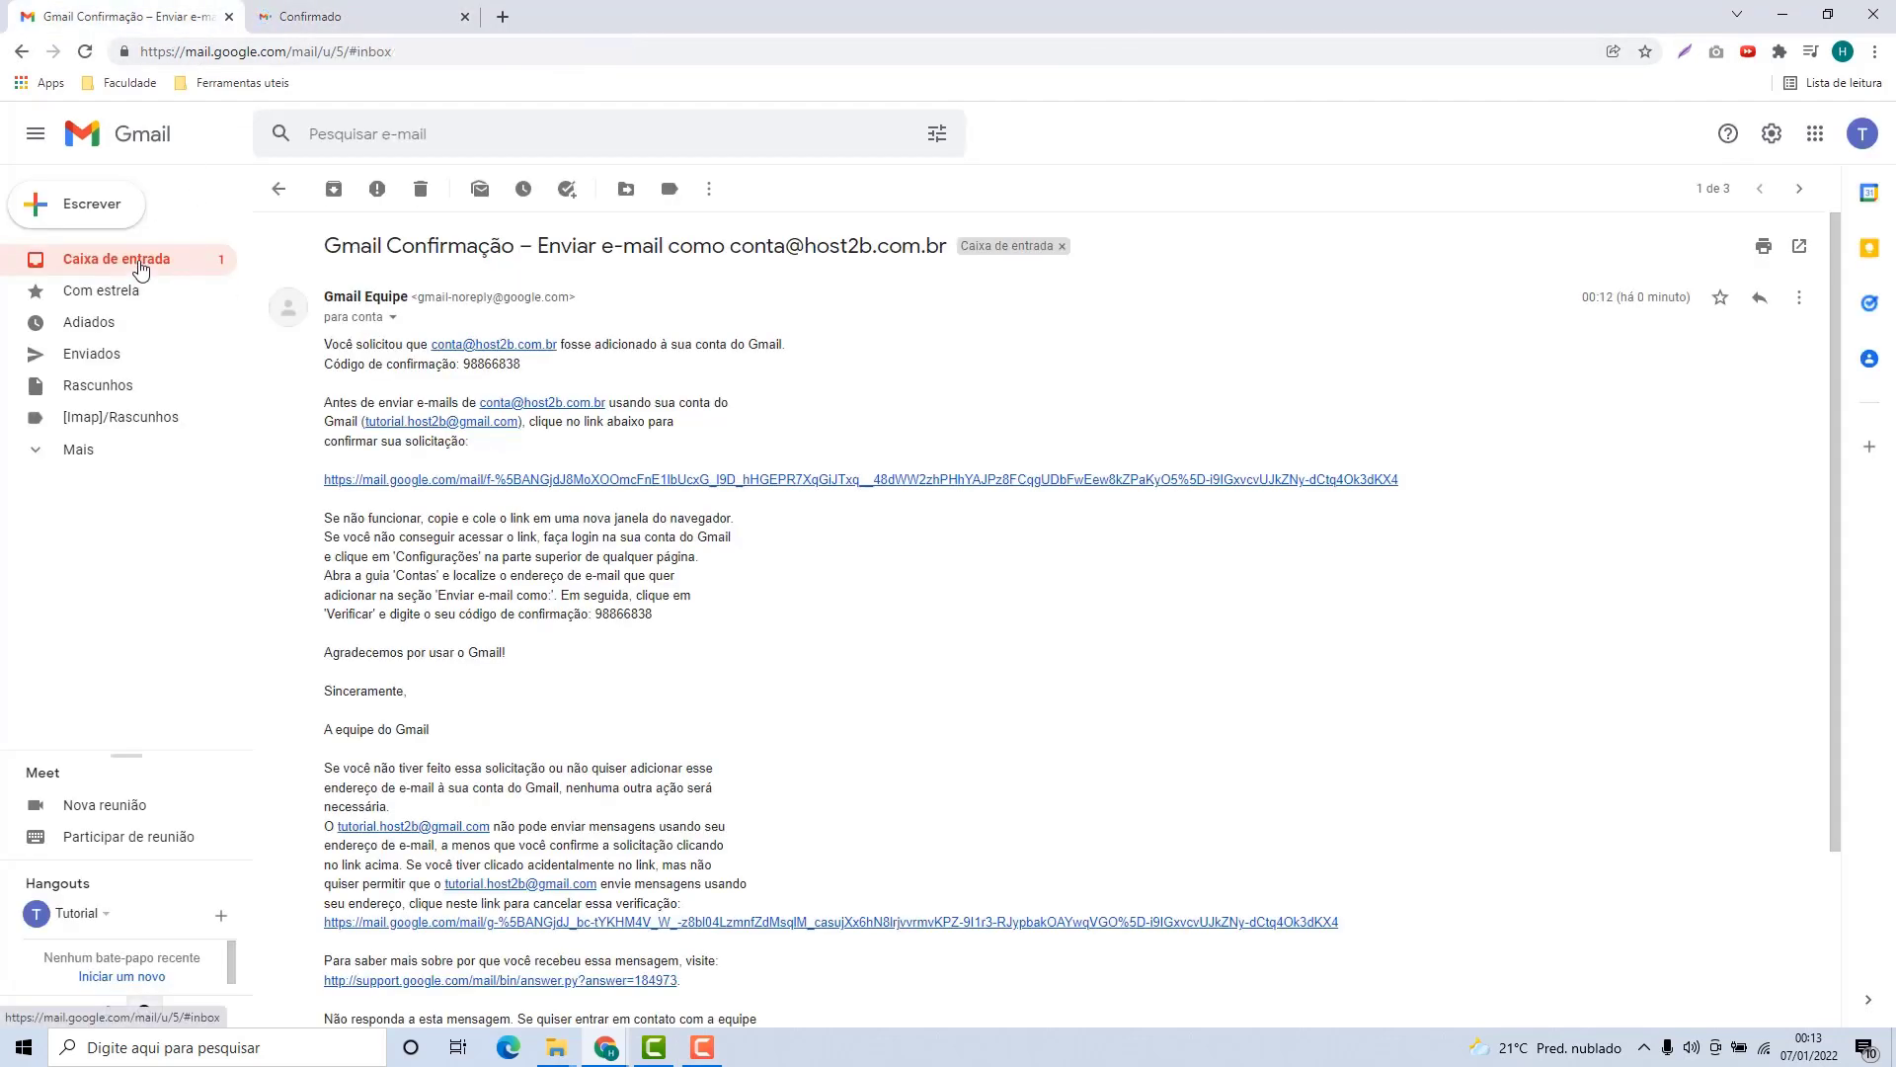